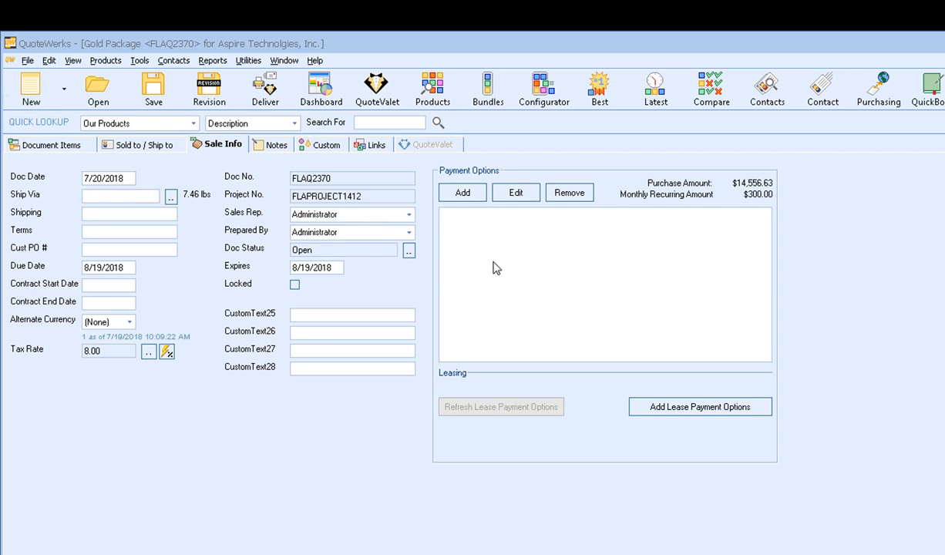
- Add a Credit Card payment option with display text VISA/MC/AMEX/DISC
click(461, 192)
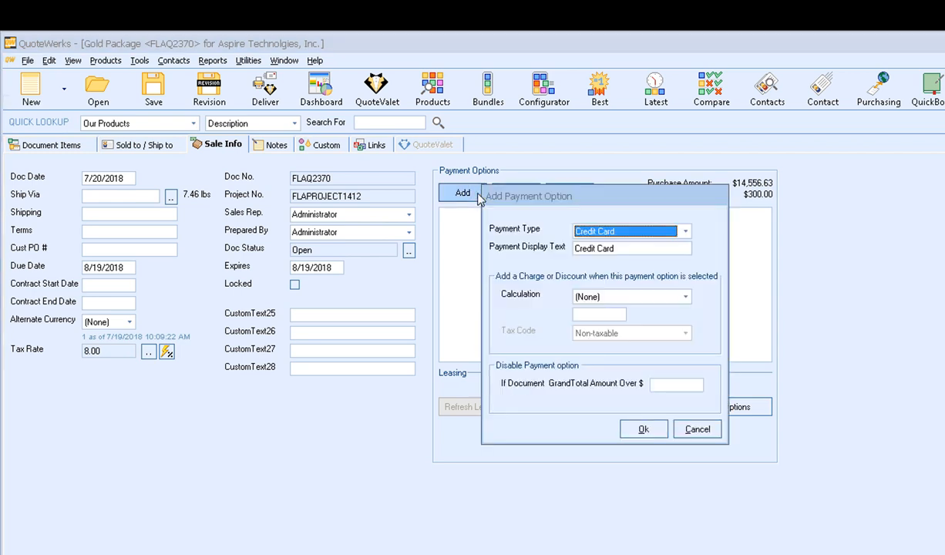
click(685, 232)
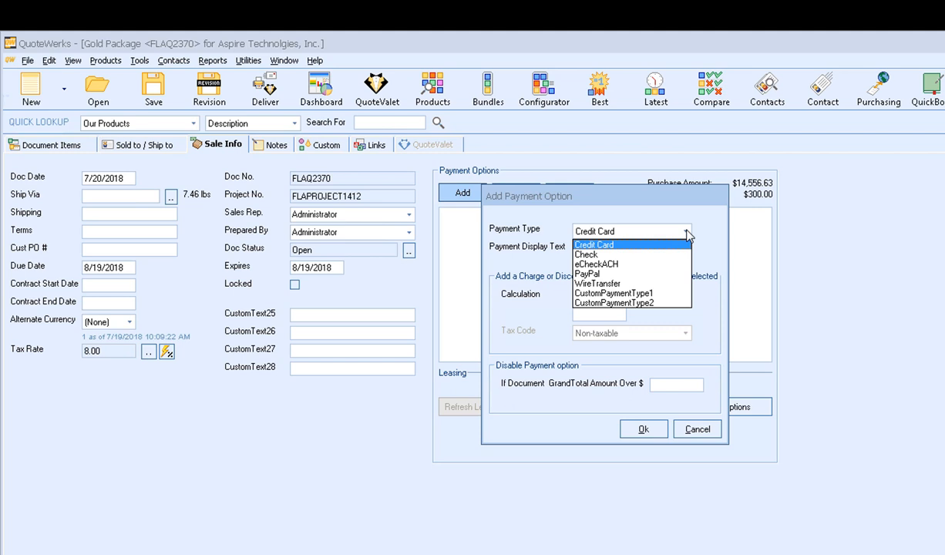
click(671, 245)
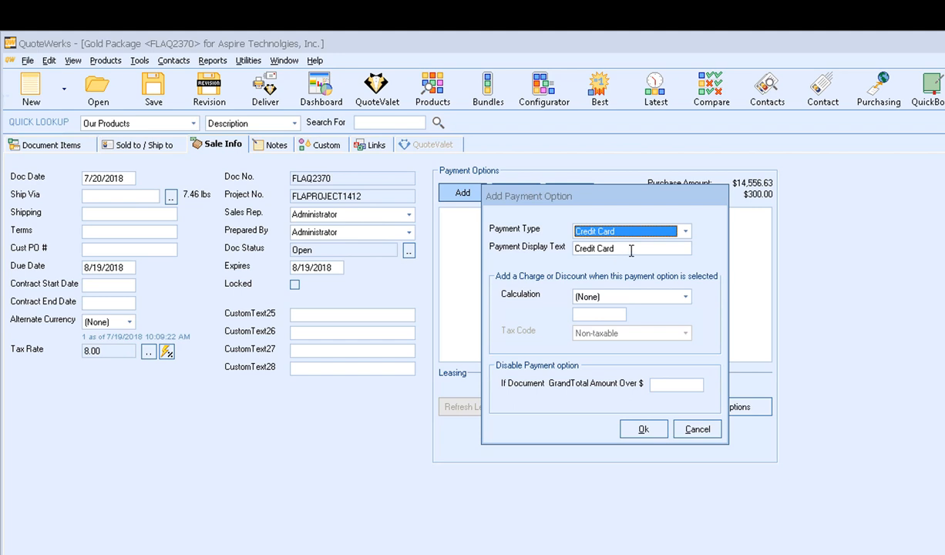
drag(631, 251, 544, 246)
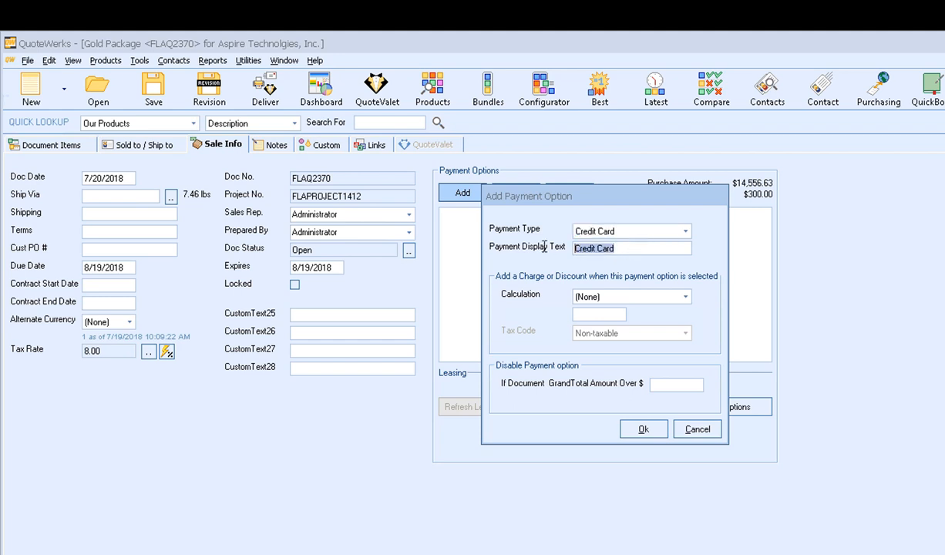
text(VISA/MC/AME)
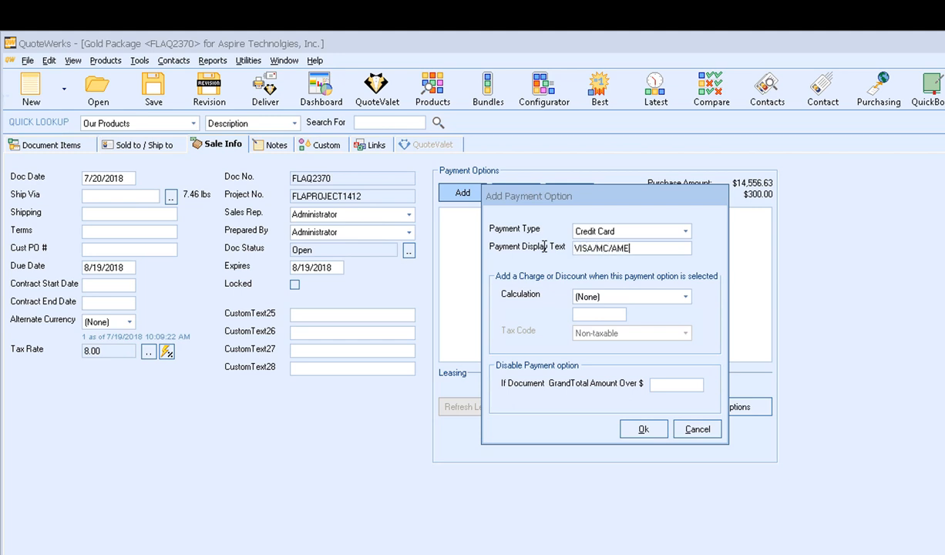
text(X/DISC)
click(652, 299)
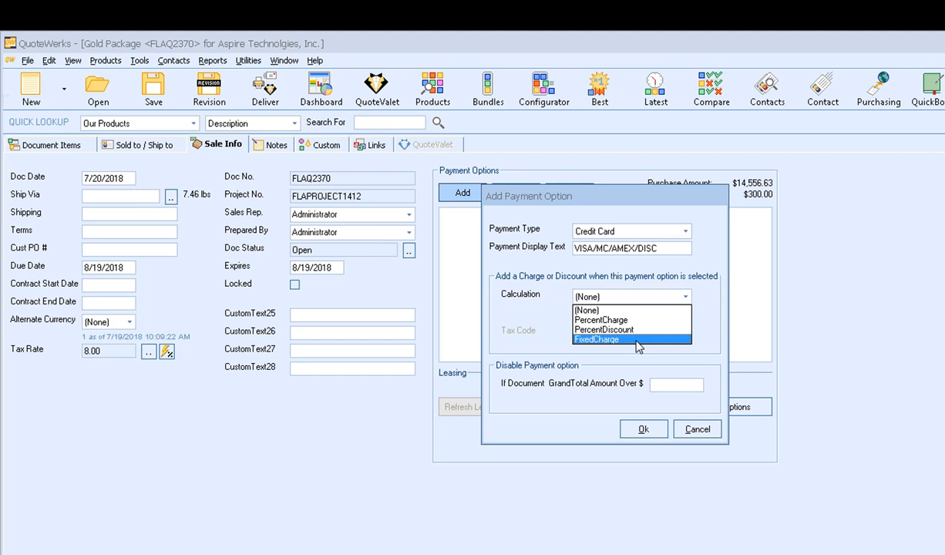
- Give it a non-taxable 3% PercentCharge, disabled when GrandTotal exceeds 25000, and save it
click(615, 319)
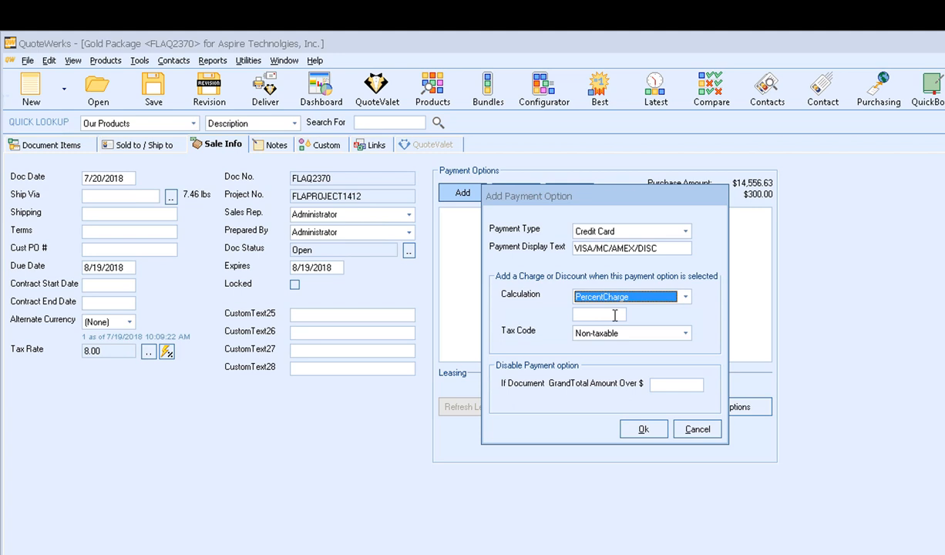
click(613, 314)
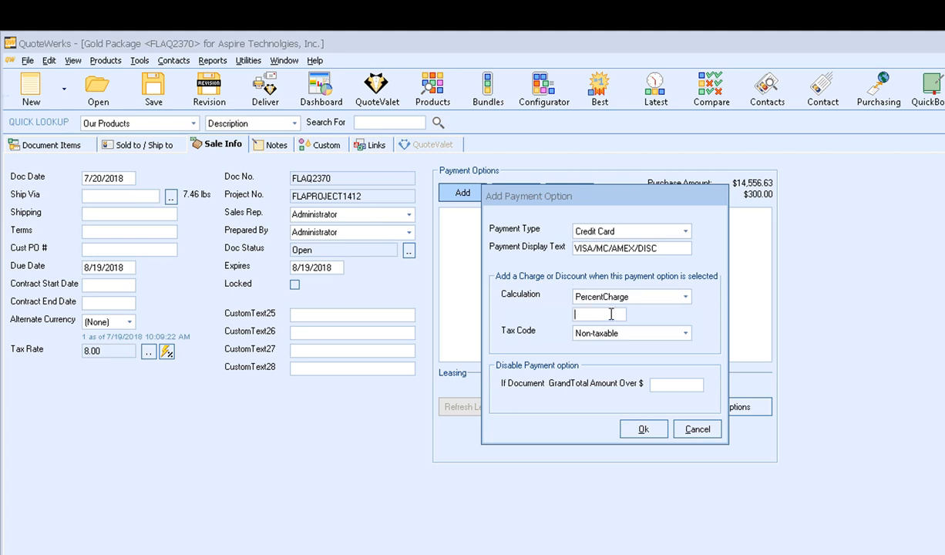
text(3)
click(631, 335)
click(631, 336)
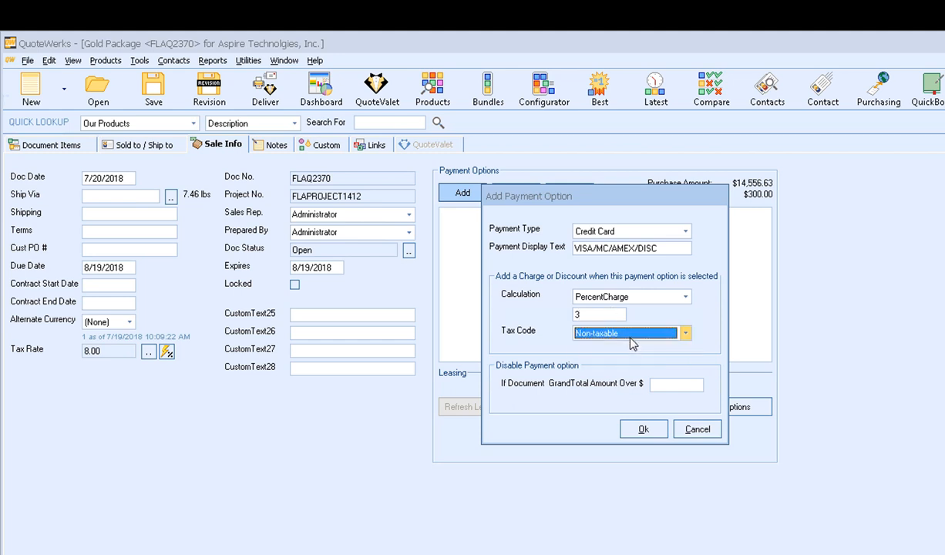
click(663, 384)
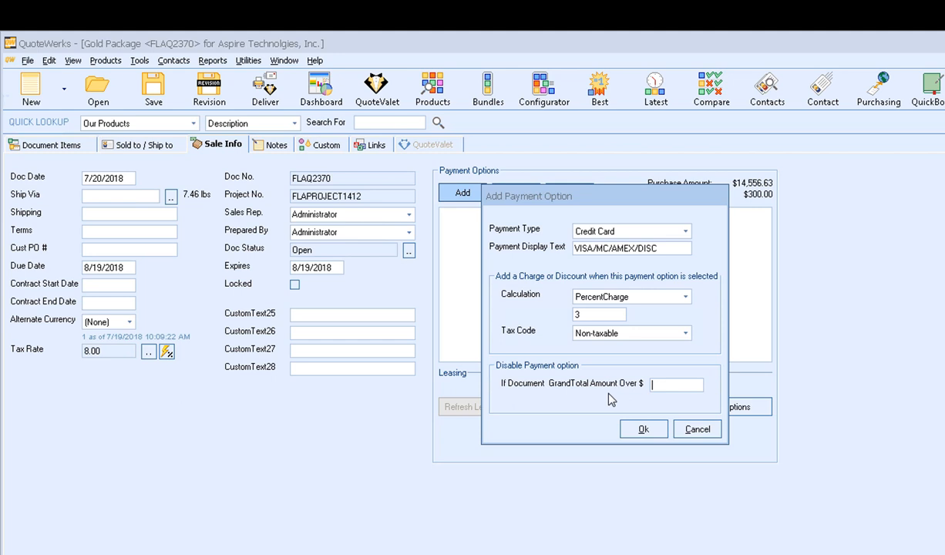
text(25000)
click(657, 434)
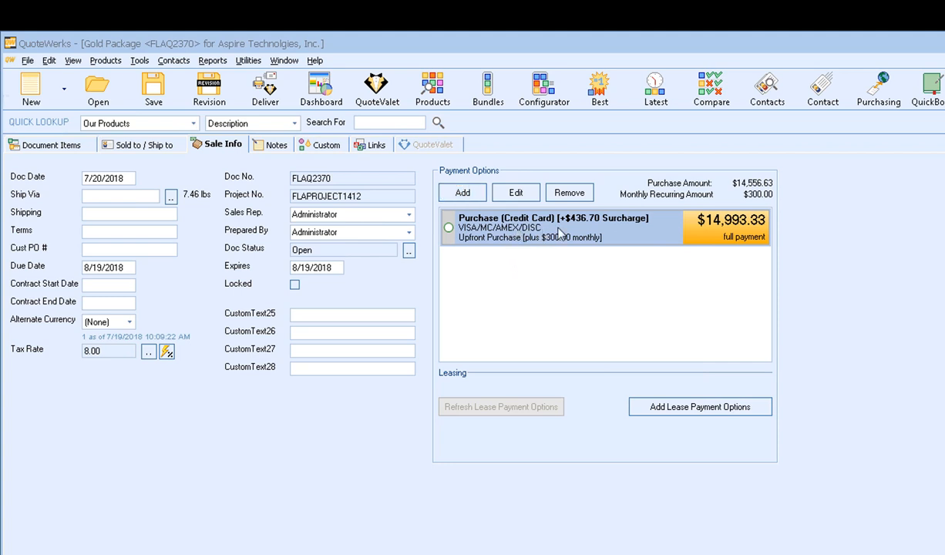
- Mark the Credit Card option as the selected payment, then begin a new payment option
right_click(561, 233)
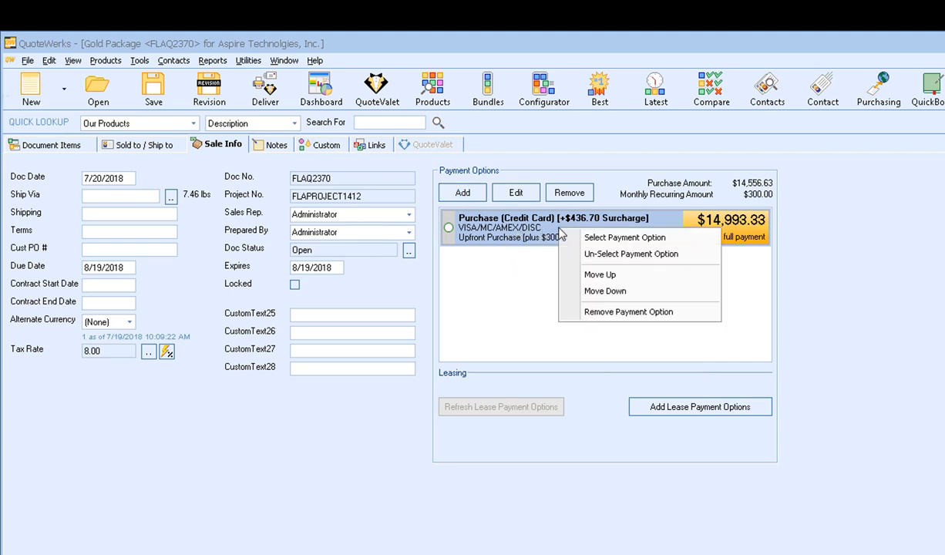
click(691, 239)
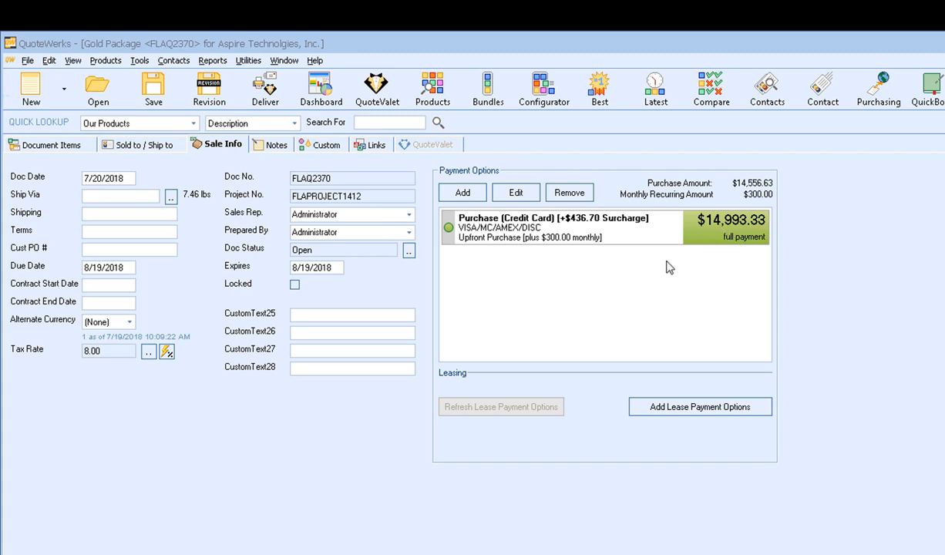
right_click(616, 228)
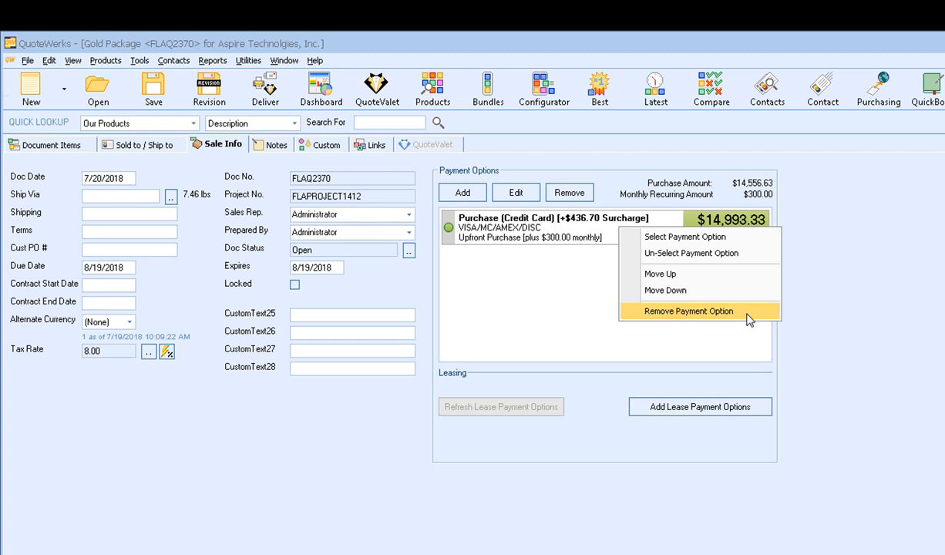
click(571, 238)
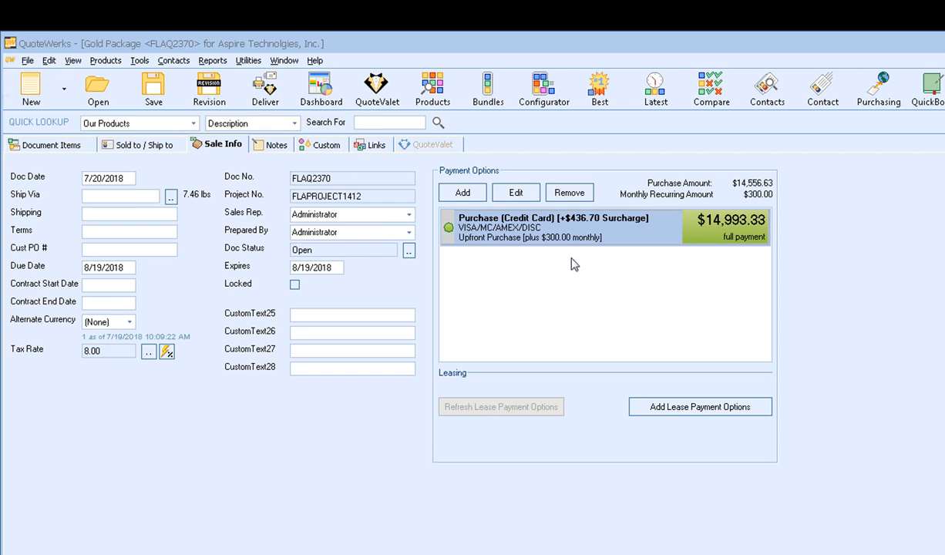
click(463, 193)
- Add an eCheckACH option with display text ACH and a 3% PercentDiscount
click(684, 232)
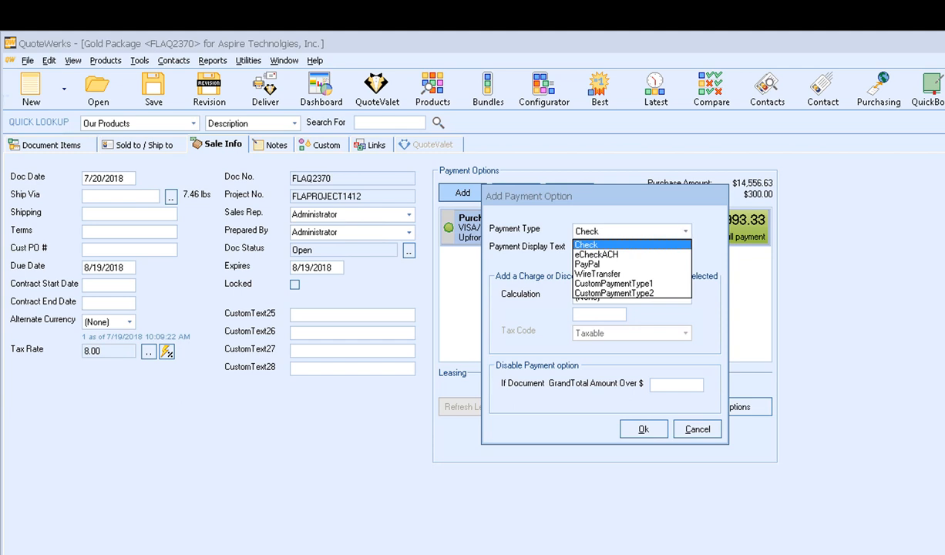
click(577, 253)
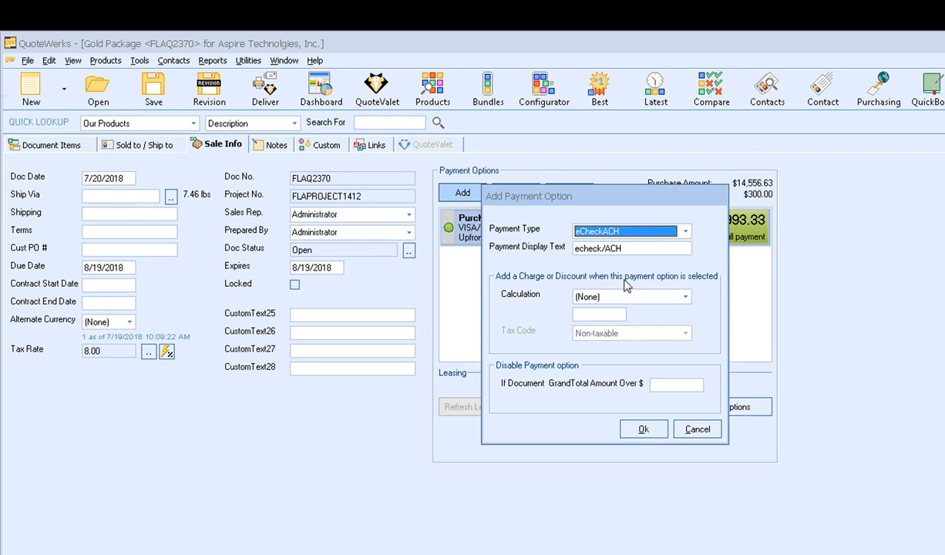
drag(608, 248, 545, 247)
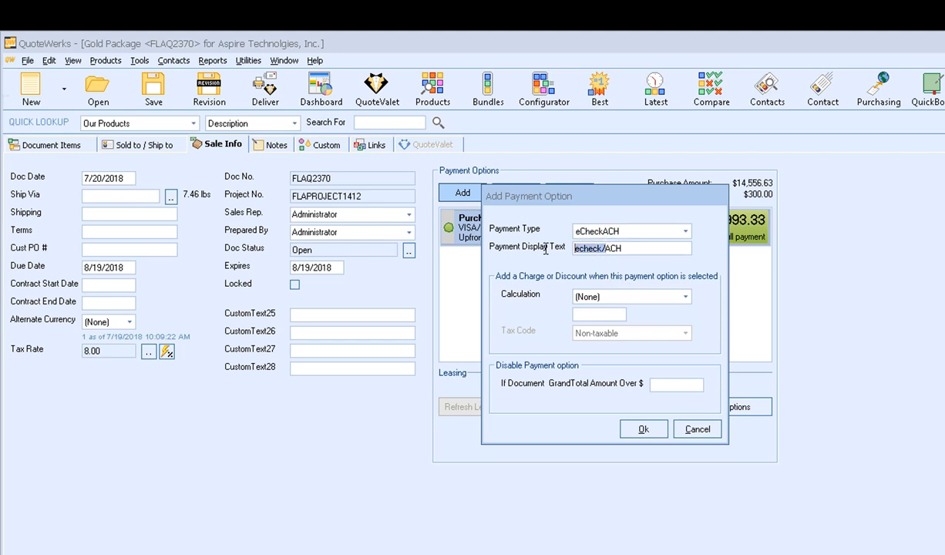
key(BackSpace)
click(628, 296)
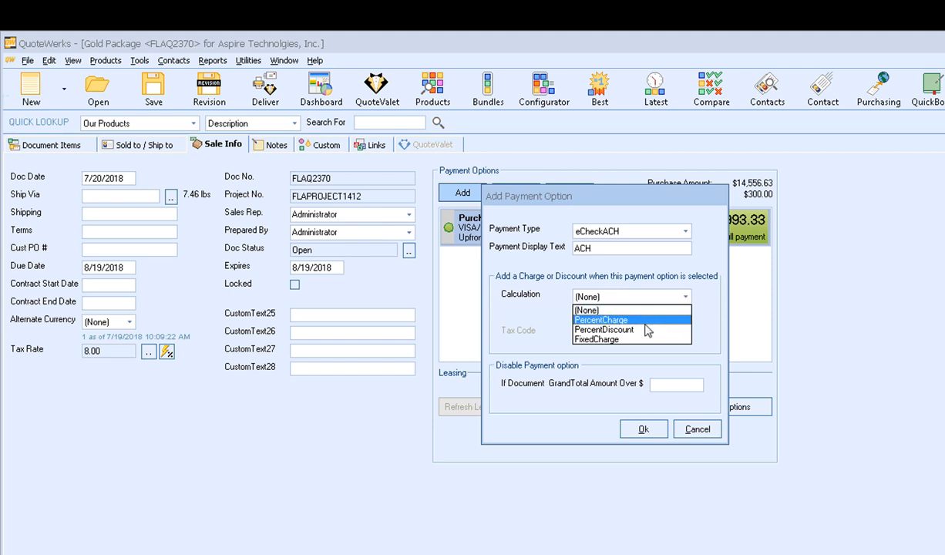
click(649, 331)
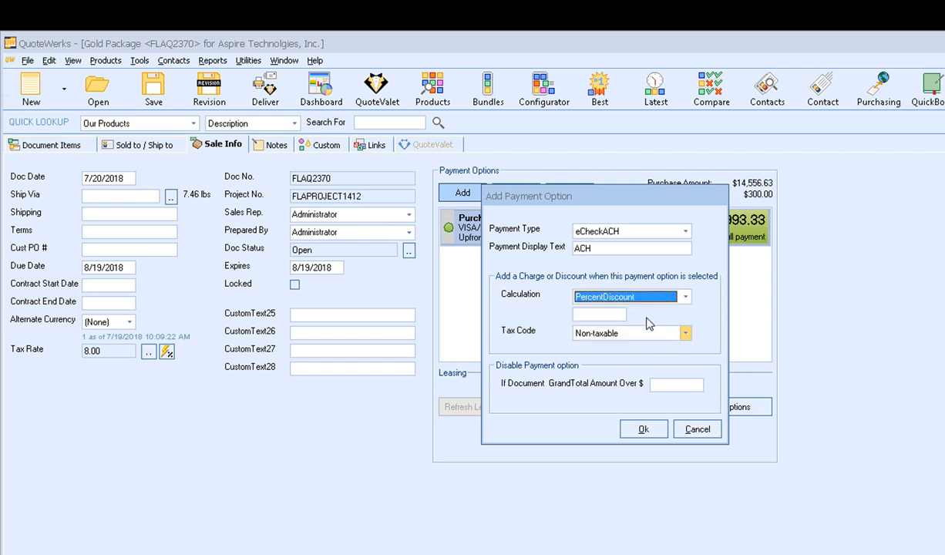
click(600, 314)
text(3)
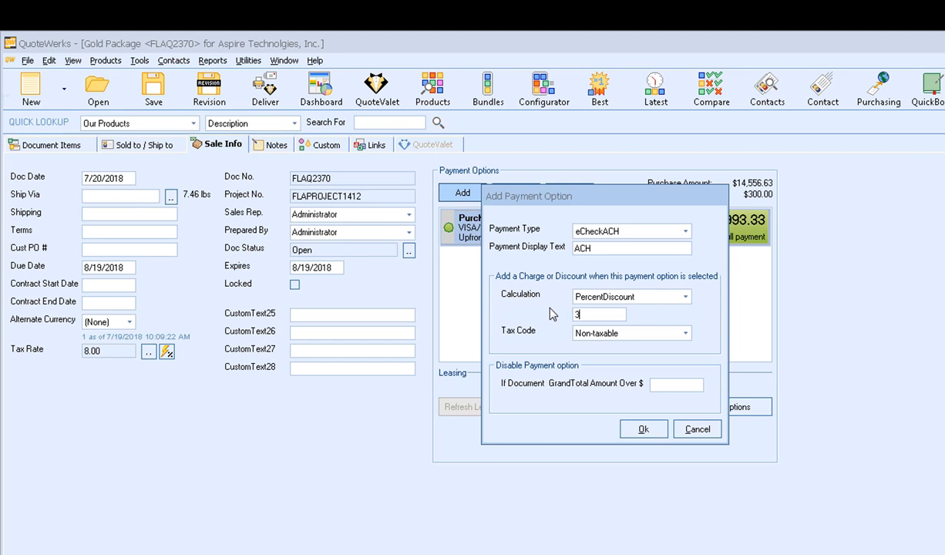
click(643, 430)
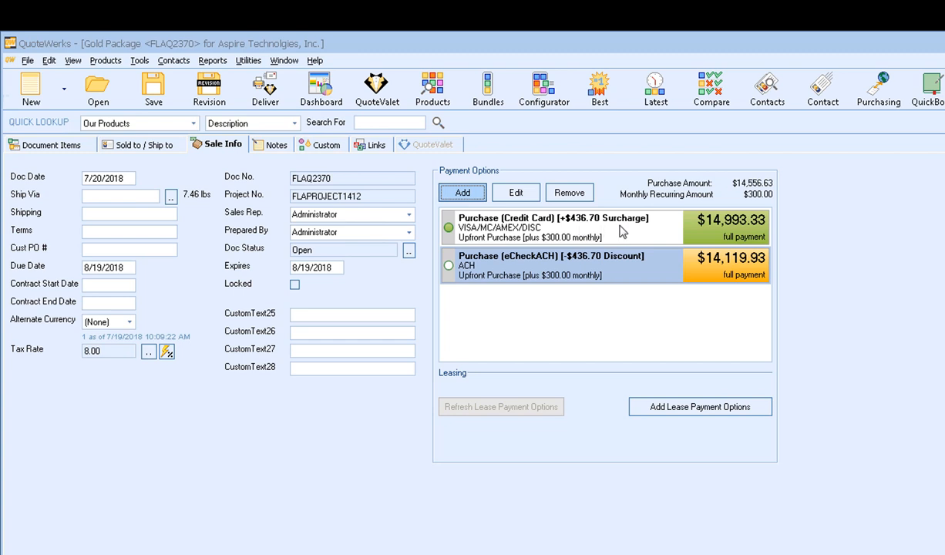
- Move the eCheckACH option above Credit Card and make it the selected payment
right_click(613, 265)
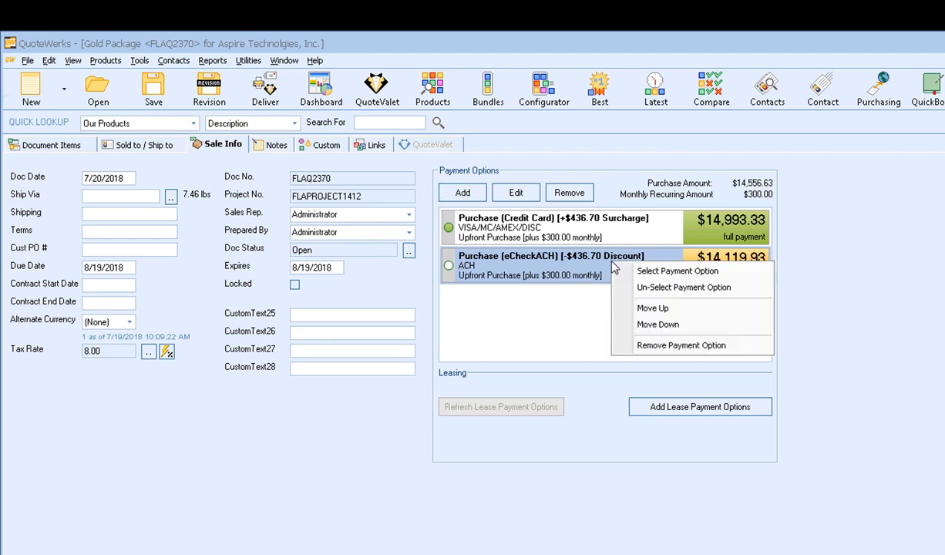
click(633, 302)
click(565, 220)
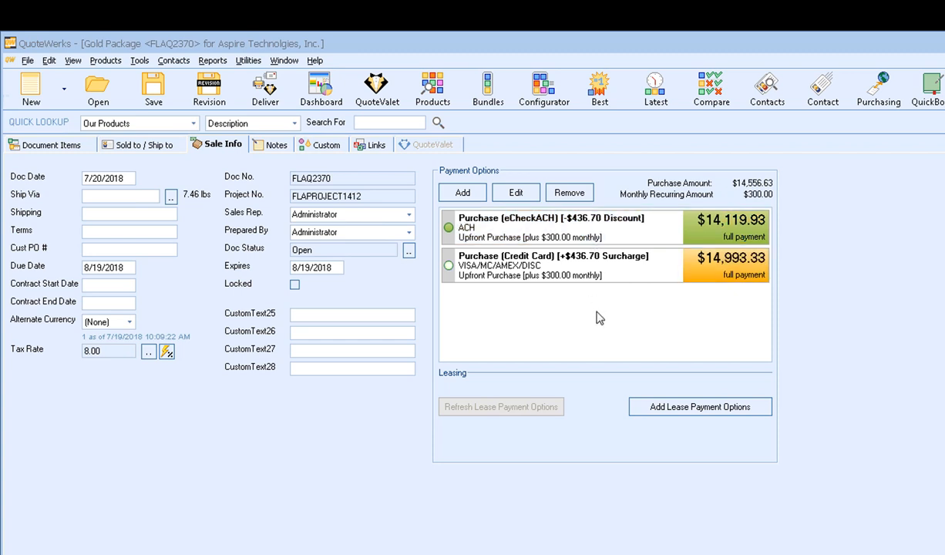
- Add a PayPal payment option with no charge, then begin another new option
click(466, 194)
click(657, 231)
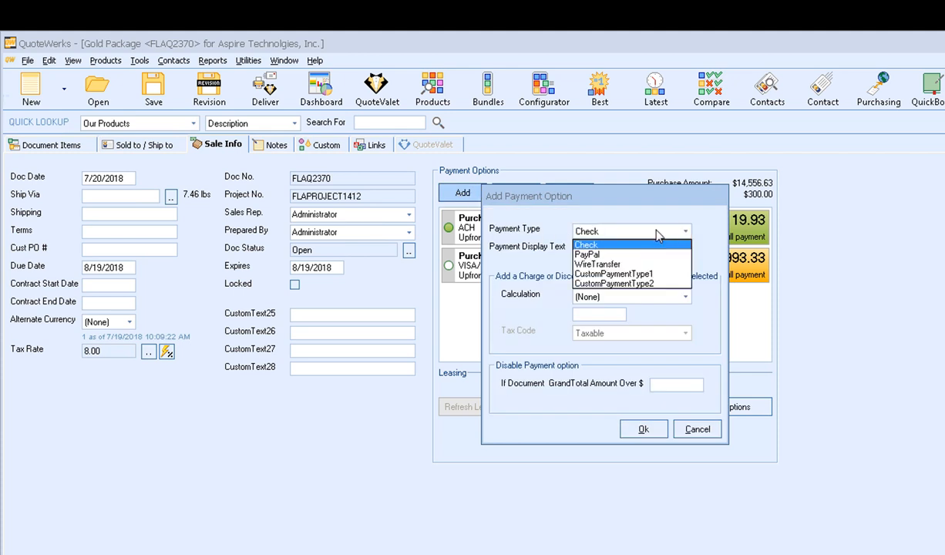
click(622, 254)
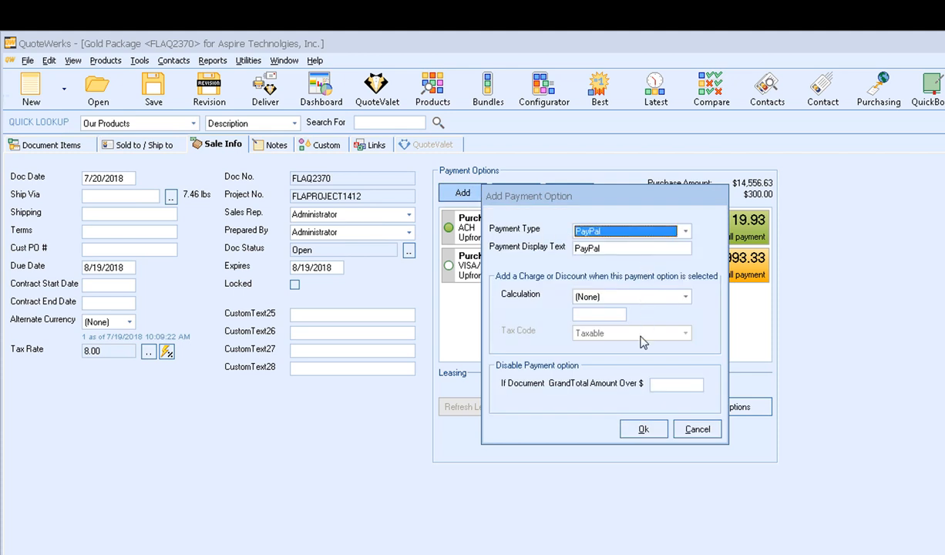
click(643, 430)
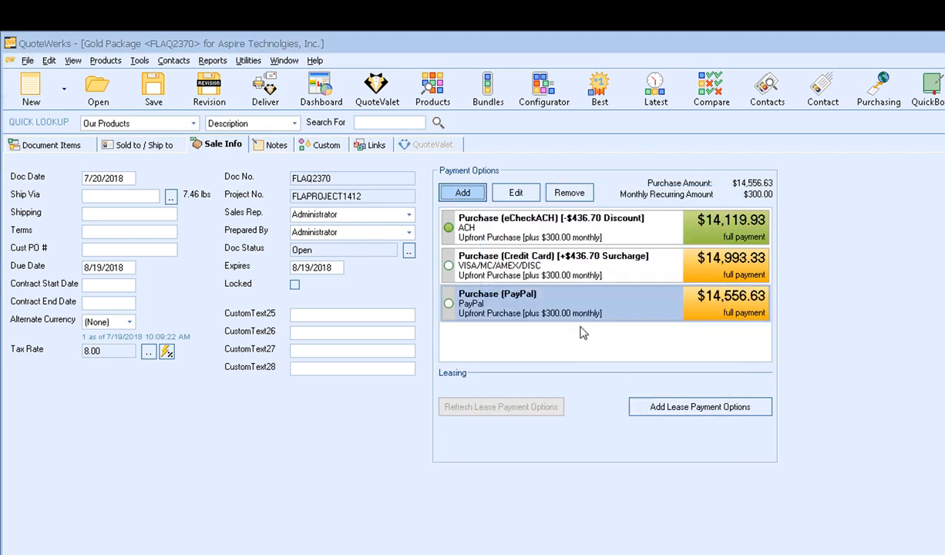
click(467, 194)
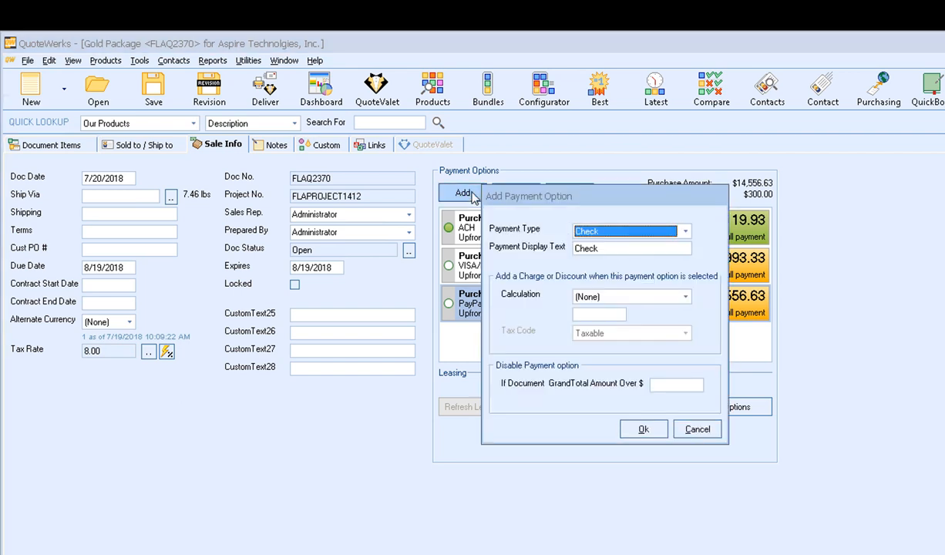
- Add a CustomPaymentType1 option labelled Net 30 with a 150 FixedCharge
click(617, 231)
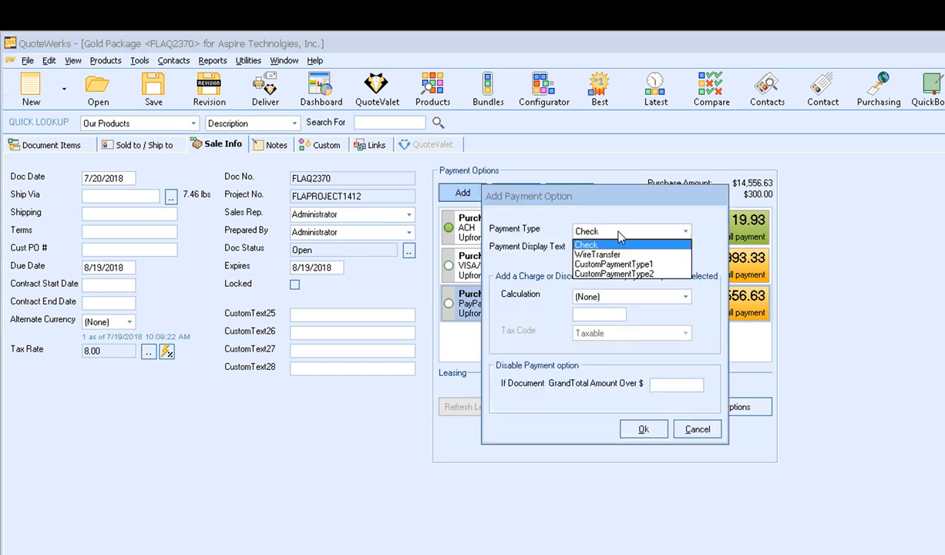
click(673, 265)
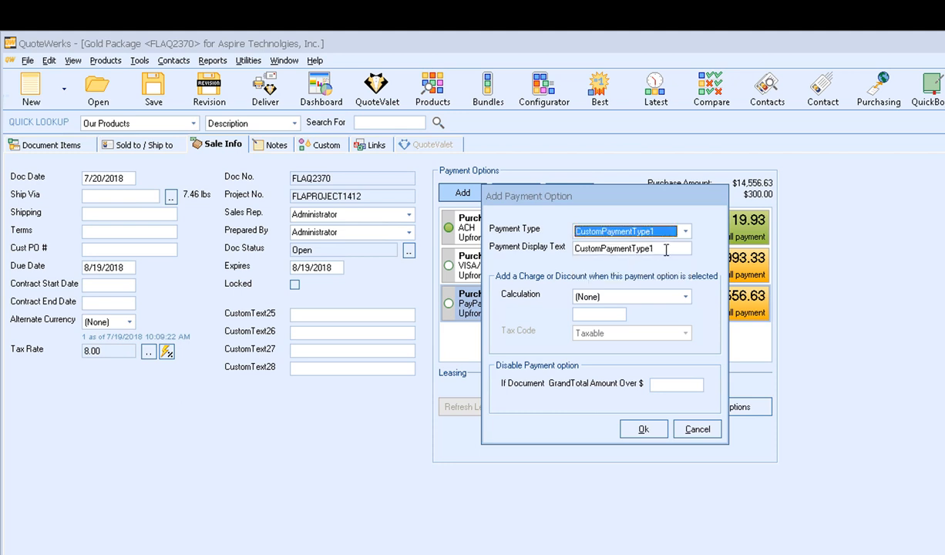
drag(640, 249, 556, 252)
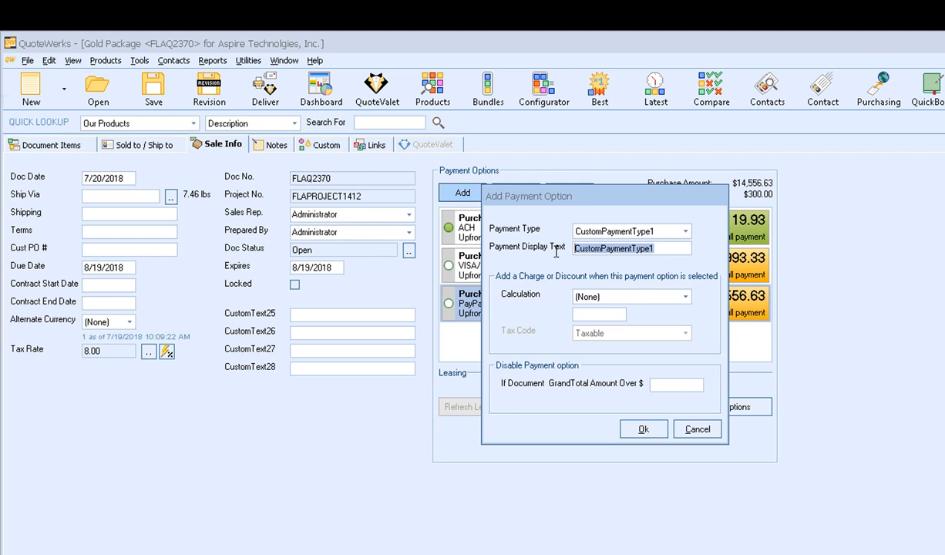
text(Net 3)
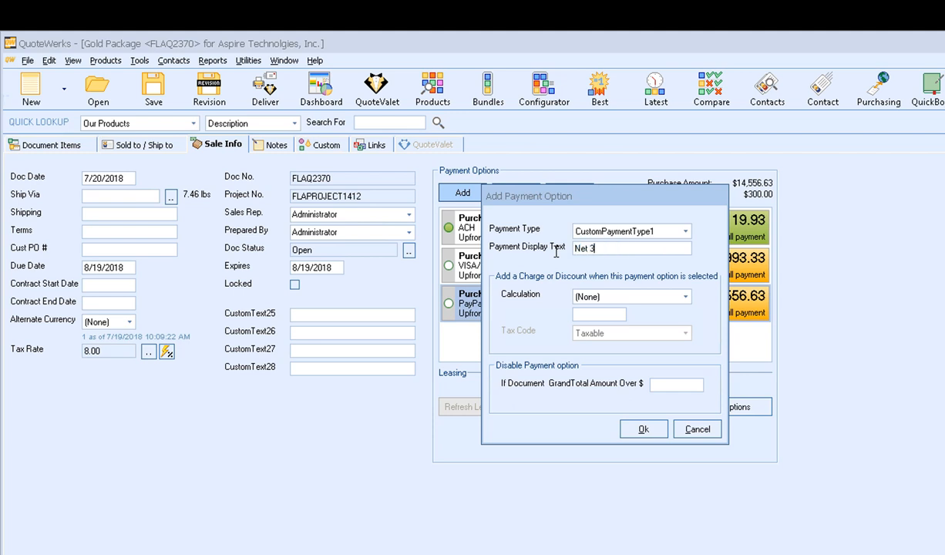
text(0)
click(617, 296)
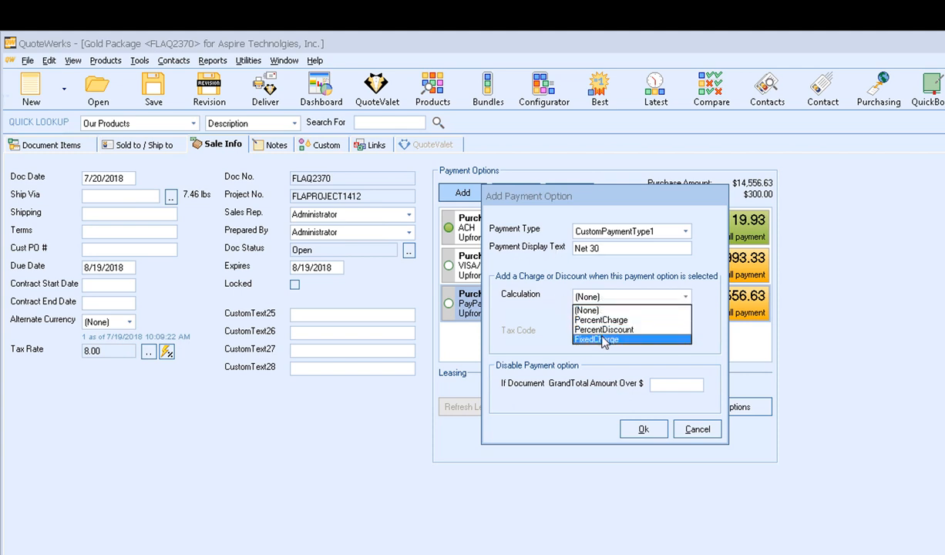
click(597, 340)
text(150)
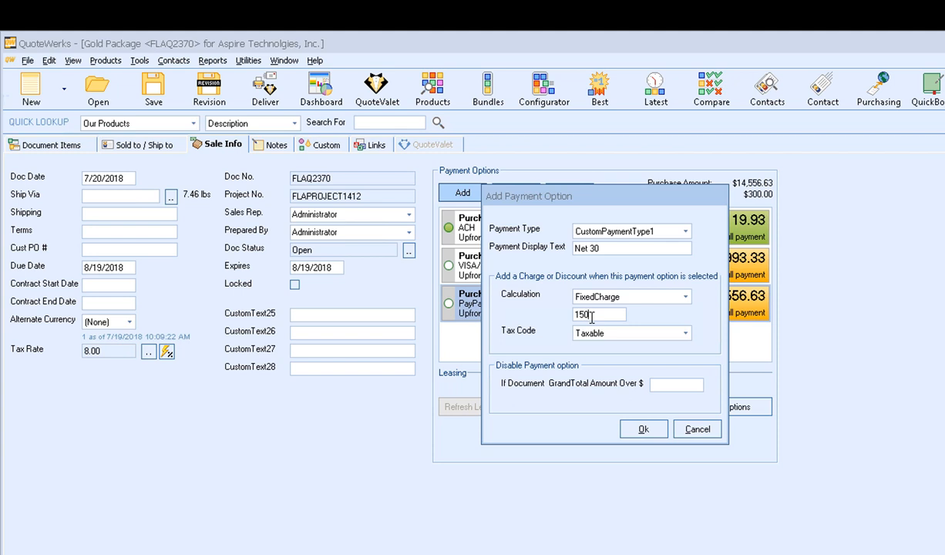
click(638, 429)
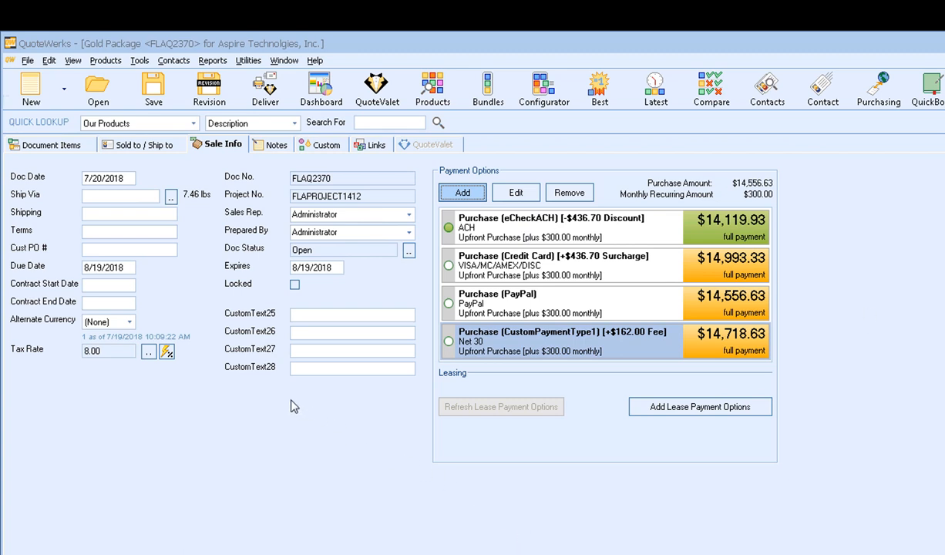
- In Deliver, choose A- Galaxy Cover.docx as the cover page for the Quote Galaxy layout
click(265, 89)
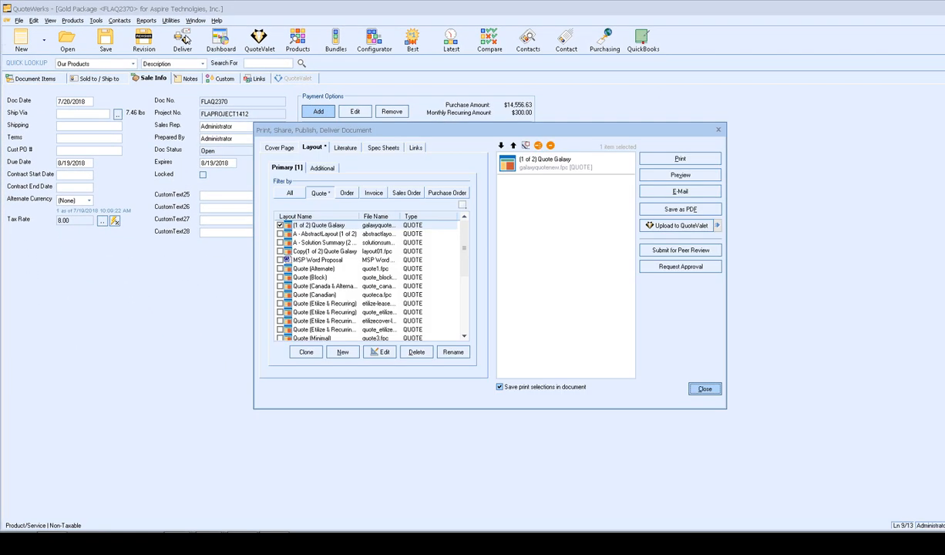
click(323, 225)
click(274, 146)
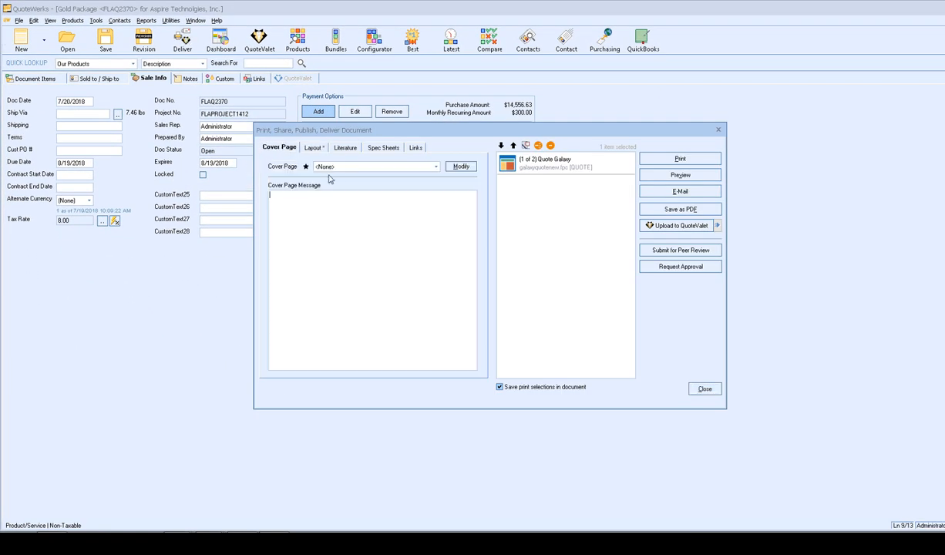
click(330, 165)
click(350, 183)
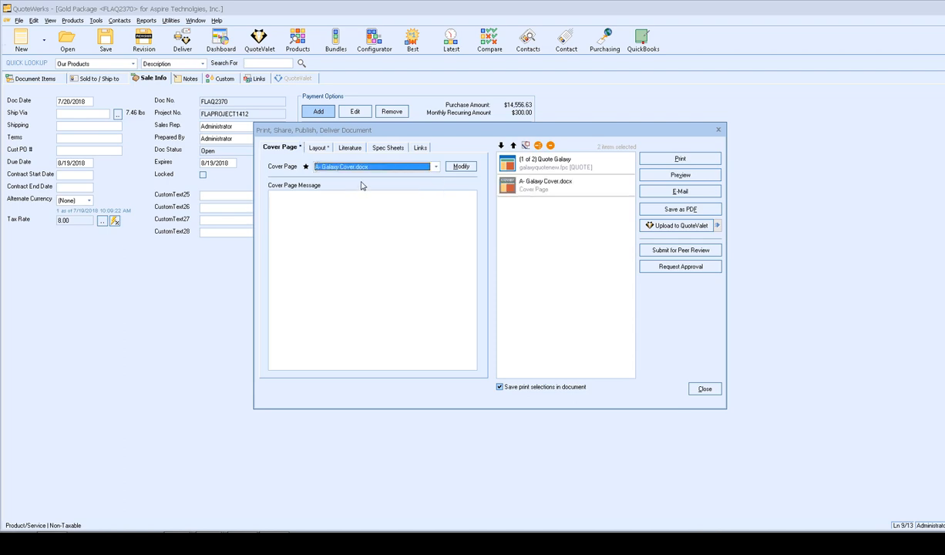
- Attach Support Agreement - Galaxy.docx as literature and move the cover page to the top
click(344, 147)
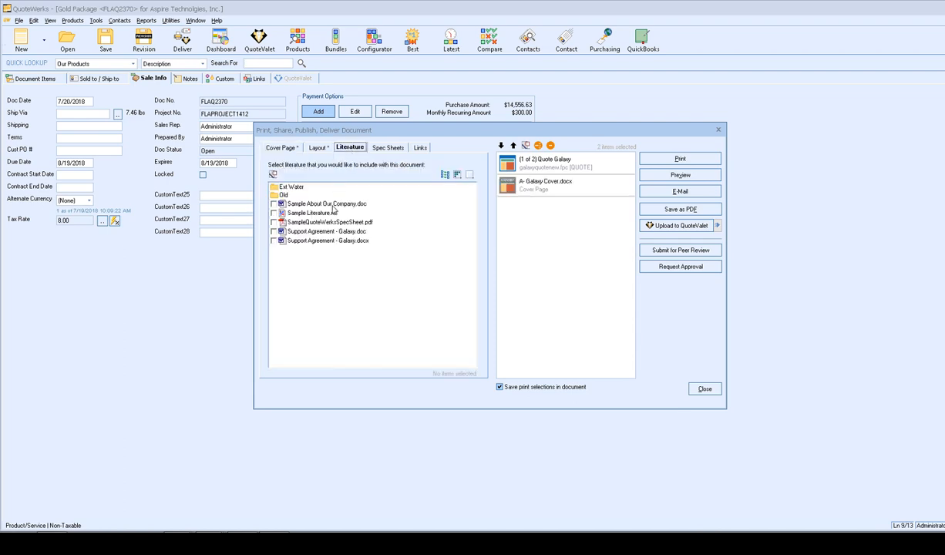
click(274, 240)
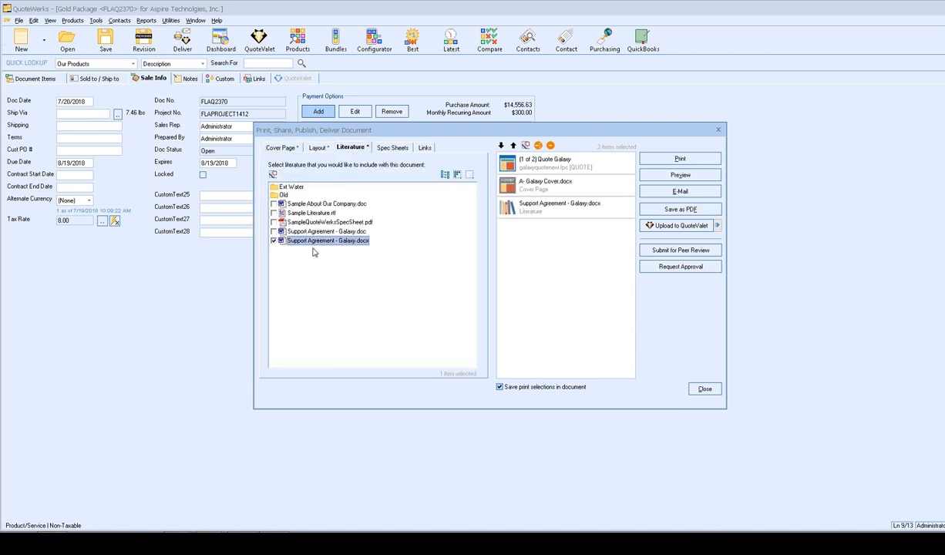
click(316, 147)
drag(511, 180, 493, 142)
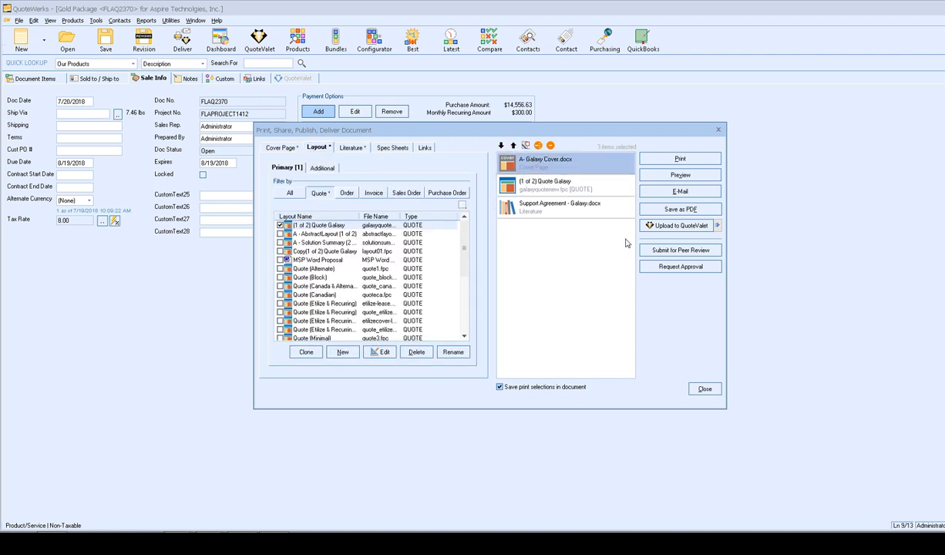
click(671, 227)
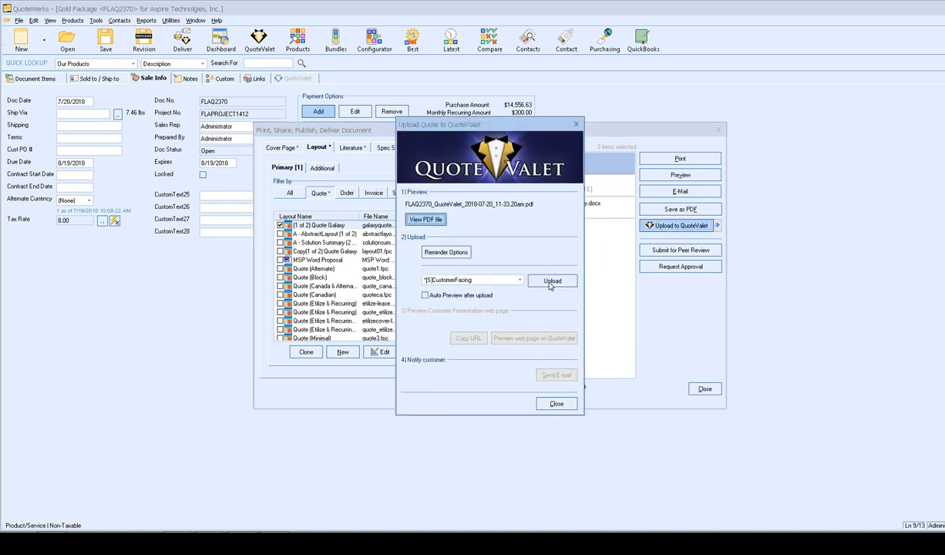
- Upload the quote PDF to QuoteValet and open its customer web page preview
click(552, 282)
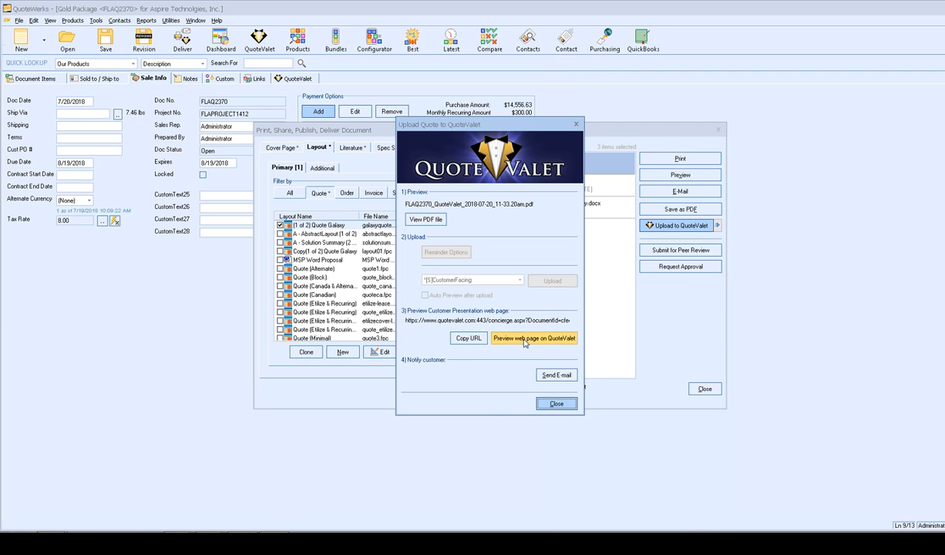
click(524, 341)
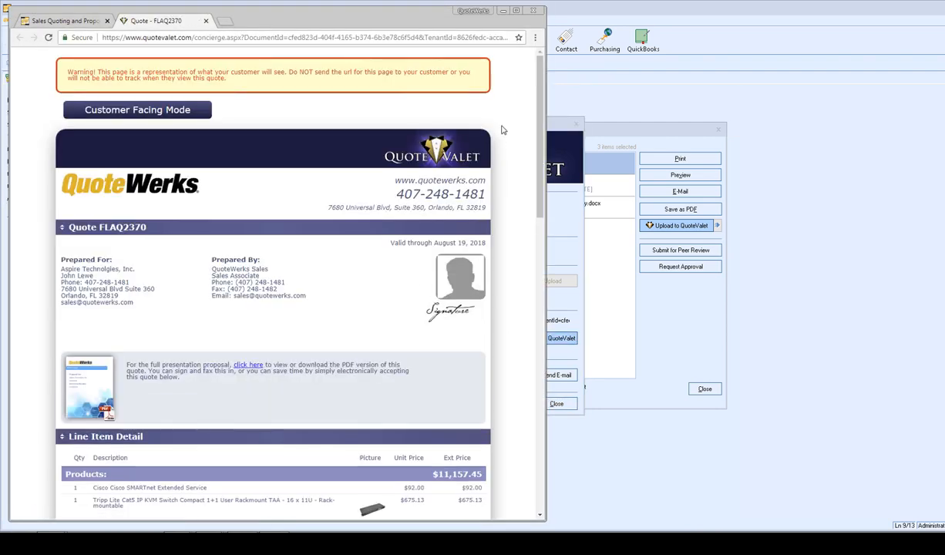
- Choose the Net 30 payment option ($14,718.63) and tick the terms agreement checkbox
scroll(502, 130, down, 5)
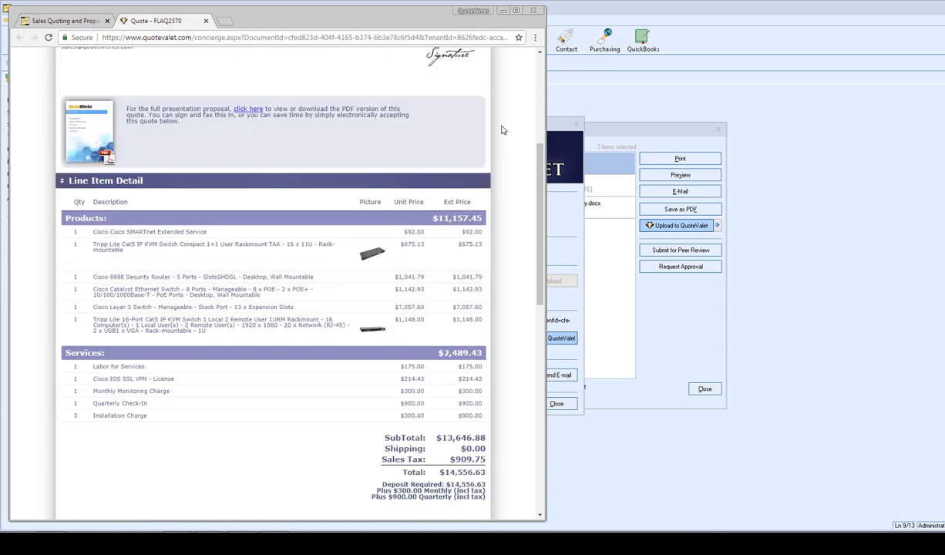
scroll(502, 130, down, 5)
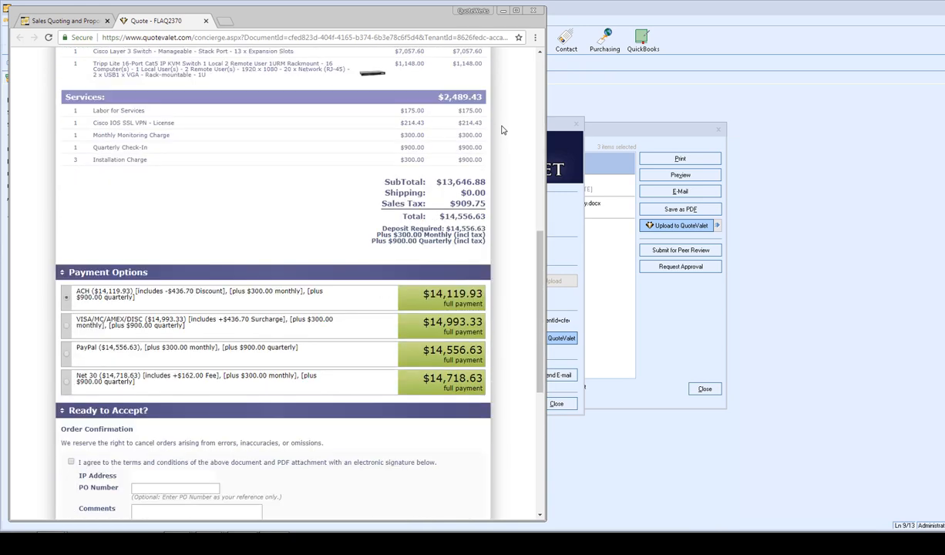
scroll(502, 131, down, 2)
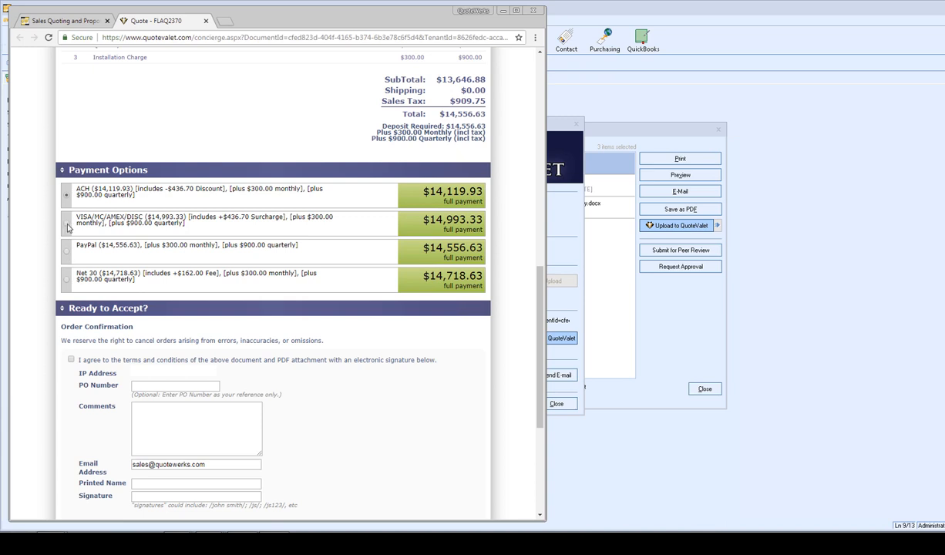
click(67, 277)
click(66, 220)
click(66, 196)
click(66, 278)
scroll(139, 243, down, 2)
scroll(141, 252, down, 1)
click(71, 206)
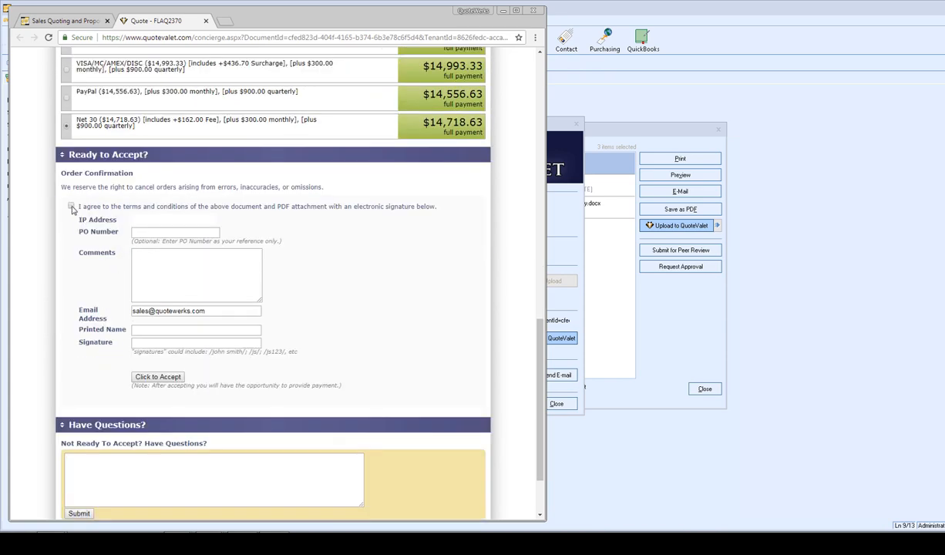
- Enter the customer's printed name and signature, then accept quote FLAQ2370
click(148, 330)
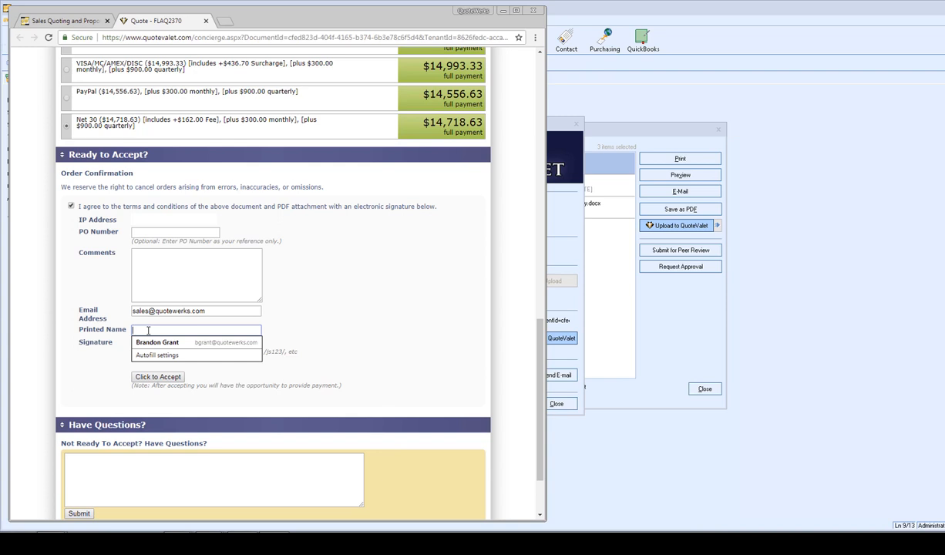
key(Tab)
text(Brandon g)
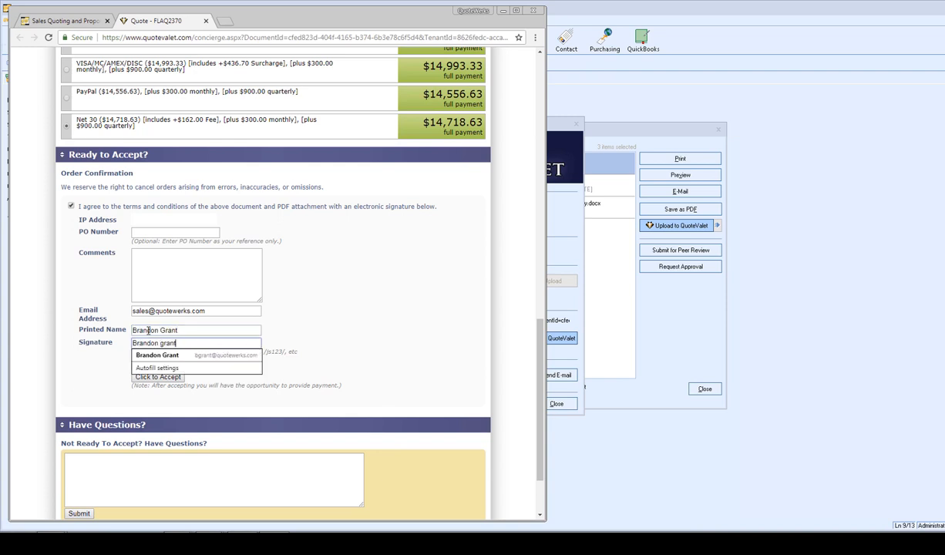
click(317, 303)
click(162, 377)
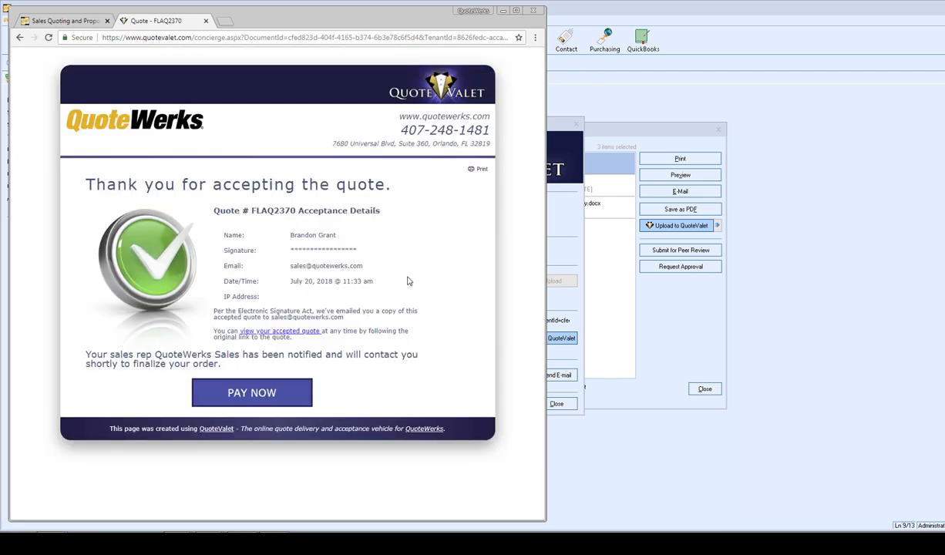
- Continue from the acceptance confirmation of quote FLAQ2370 to its payment page with PAY NOW
click(287, 400)
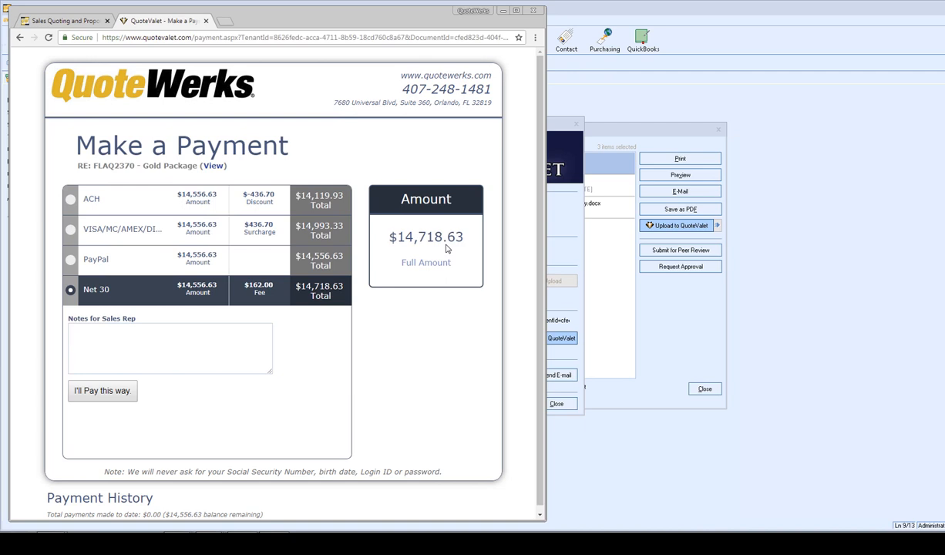
- Write the note 'Will send out a check once we receive the incoice.' and select credit card payment
click(130, 333)
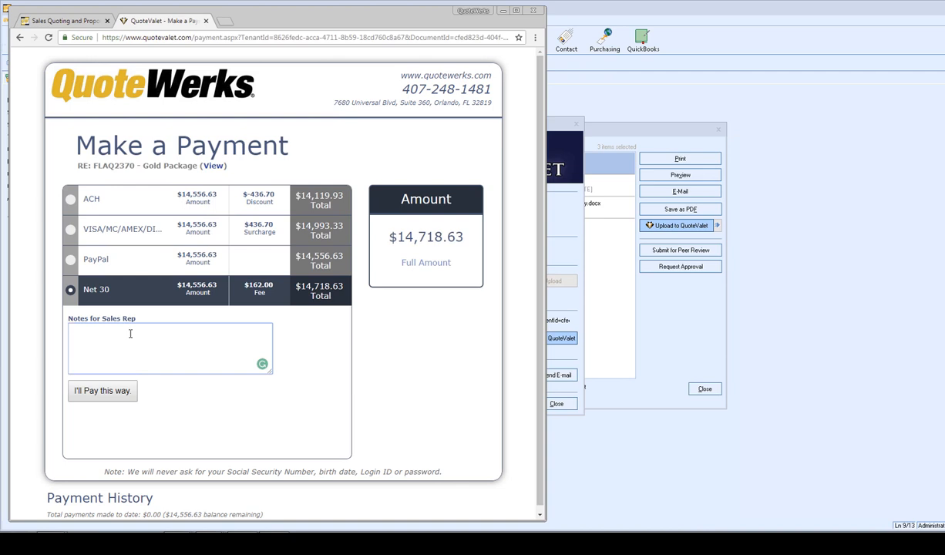
text(Will send out a check once we receive the inc)
text(oice.)
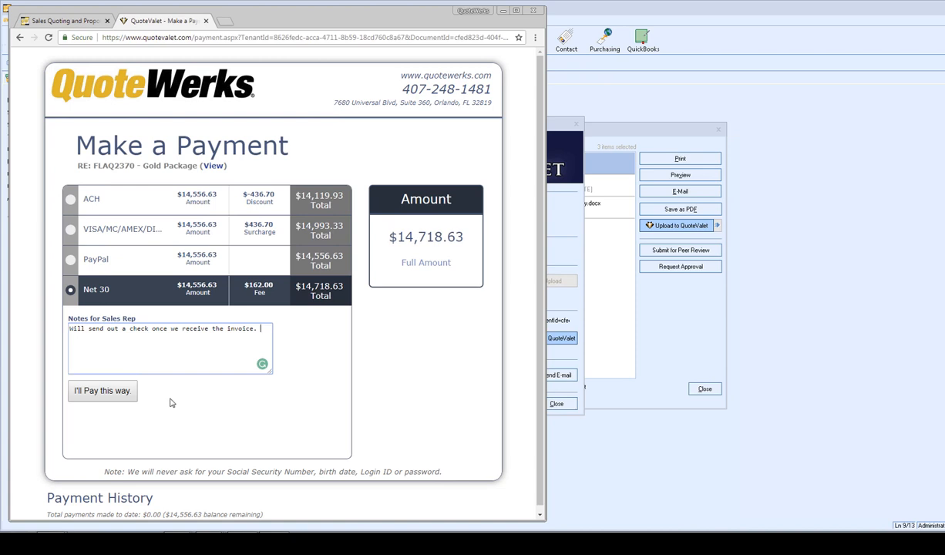
click(85, 231)
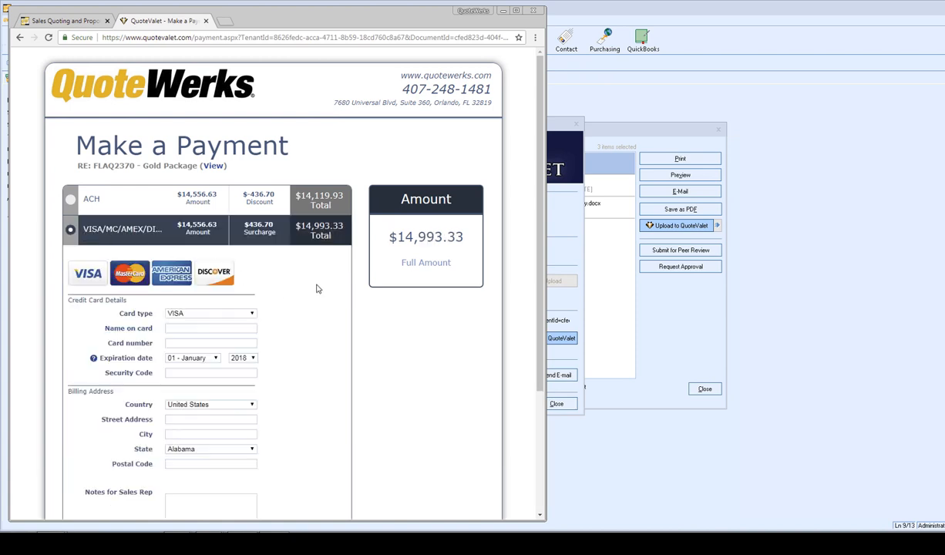
scroll(317, 289, down, 1)
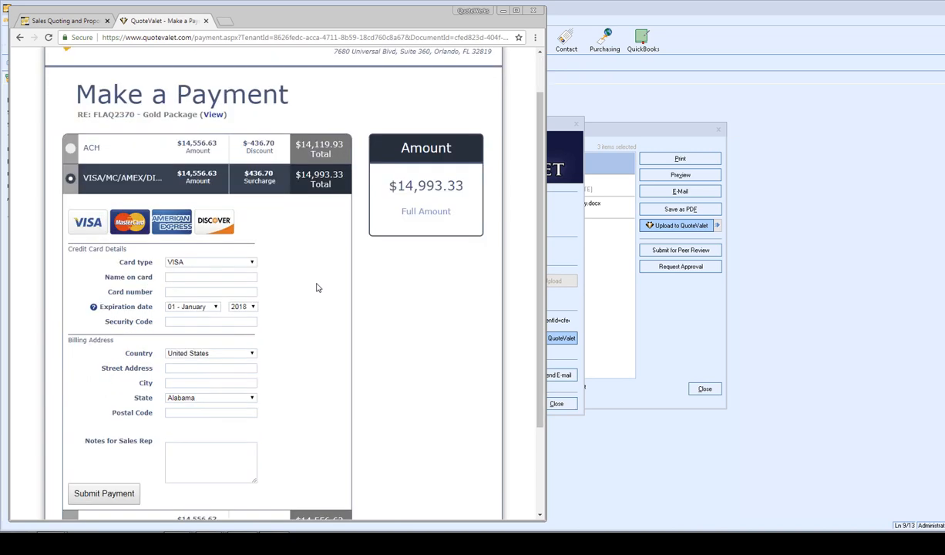
- Keep VISA as the card type, view the ACH checking form, then close the payment page
click(197, 264)
click(196, 264)
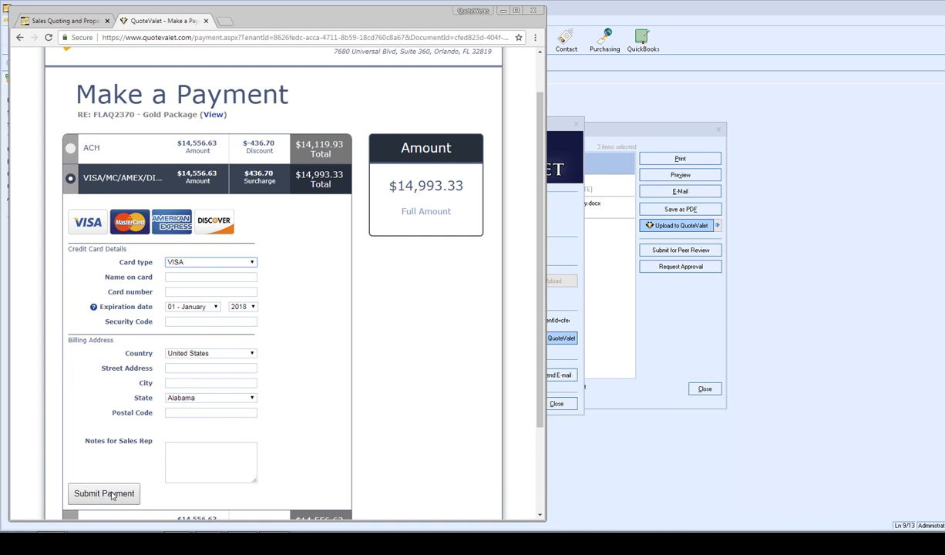
click(77, 148)
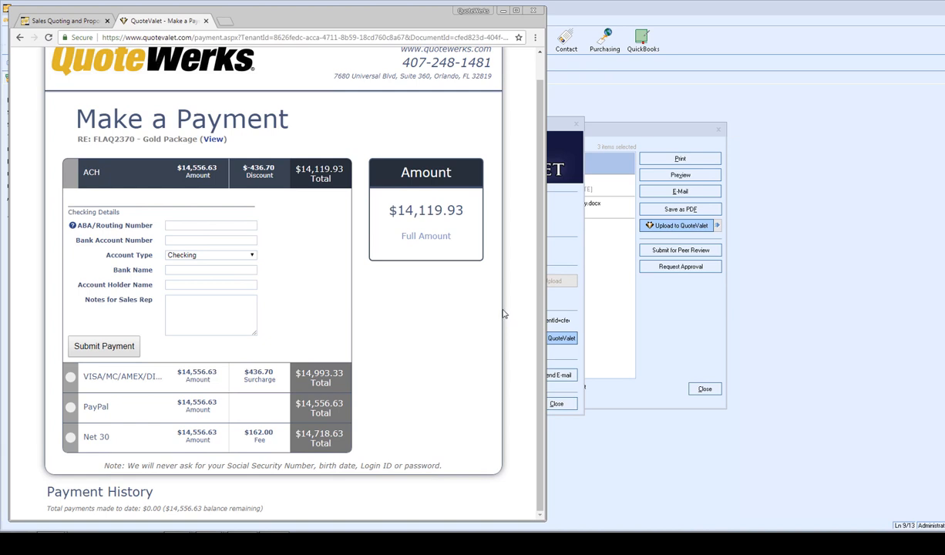
click(205, 21)
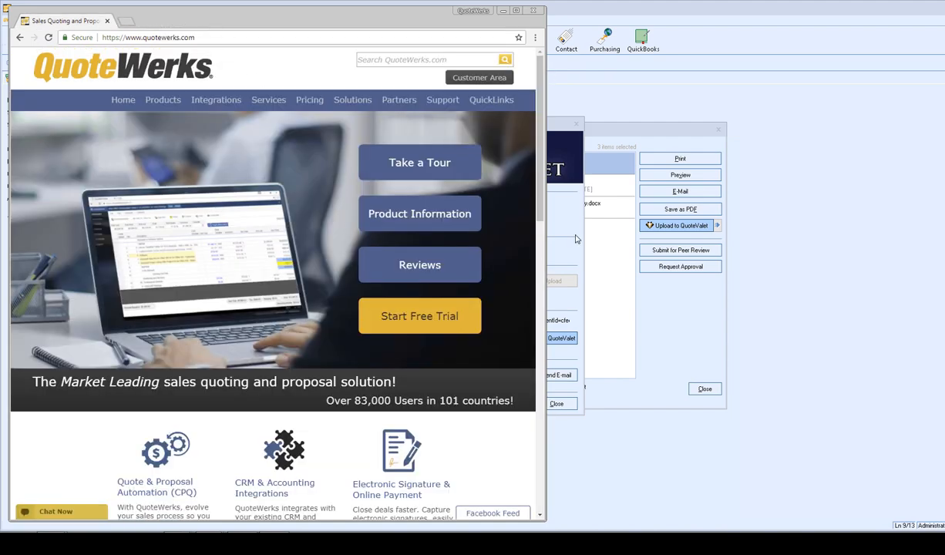
- Close the Upload and Print/Share dialogs, show the quote's QuoteValet activity, and confirm Customer Selections
click(550, 228)
click(557, 404)
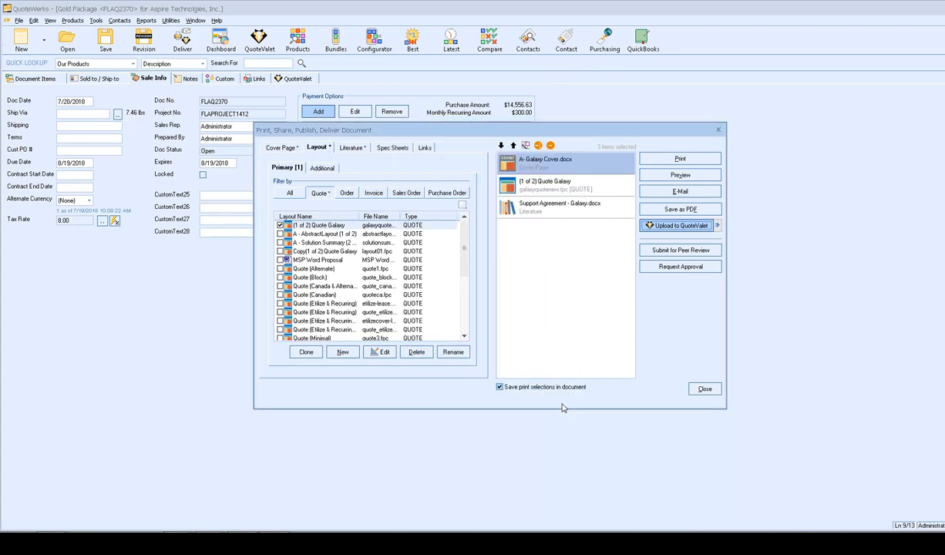
click(705, 389)
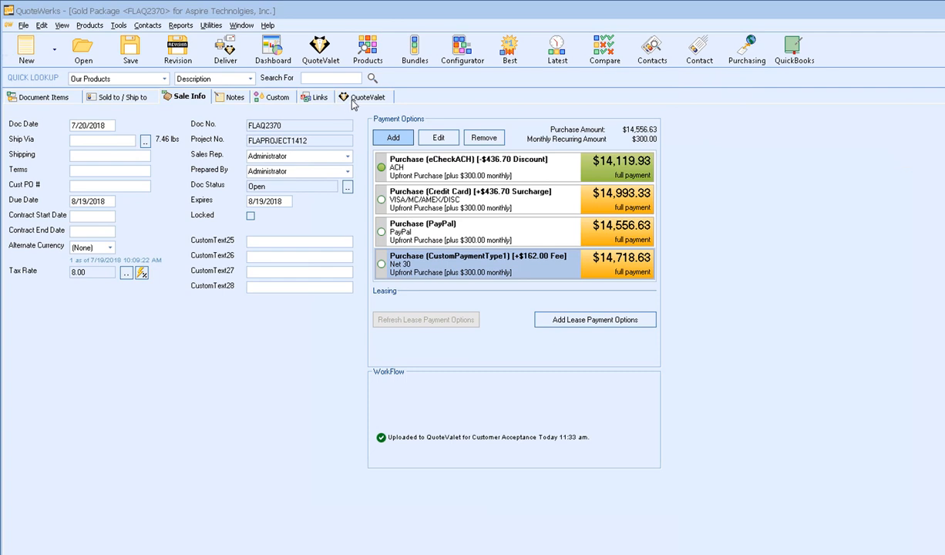
click(343, 98)
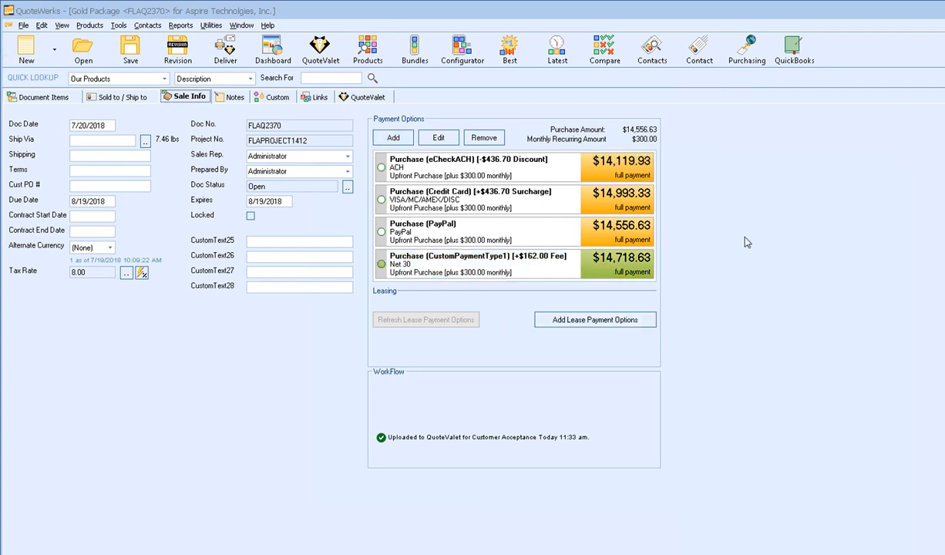
click(713, 395)
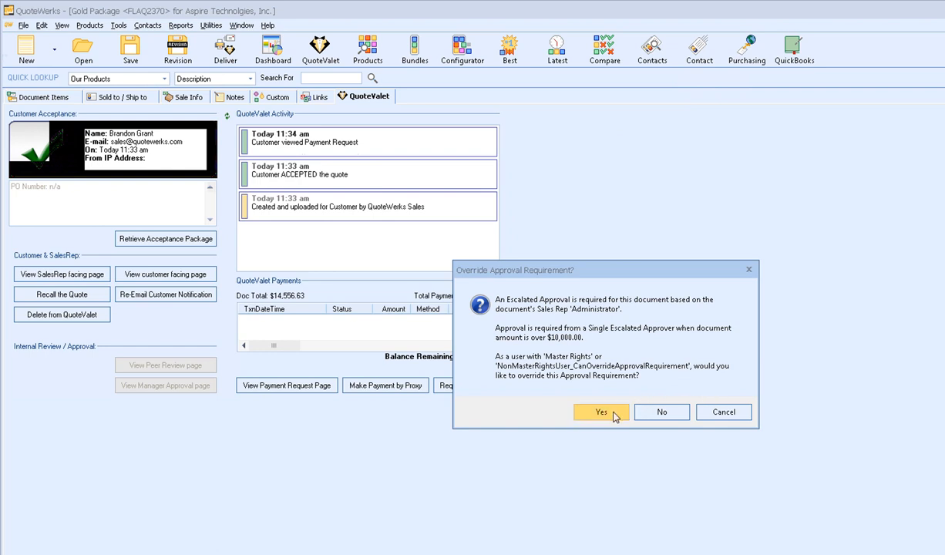
- Override the approval requirement, convert the quote to an order, and bring up Make Payment by Proxy
click(614, 413)
click(665, 454)
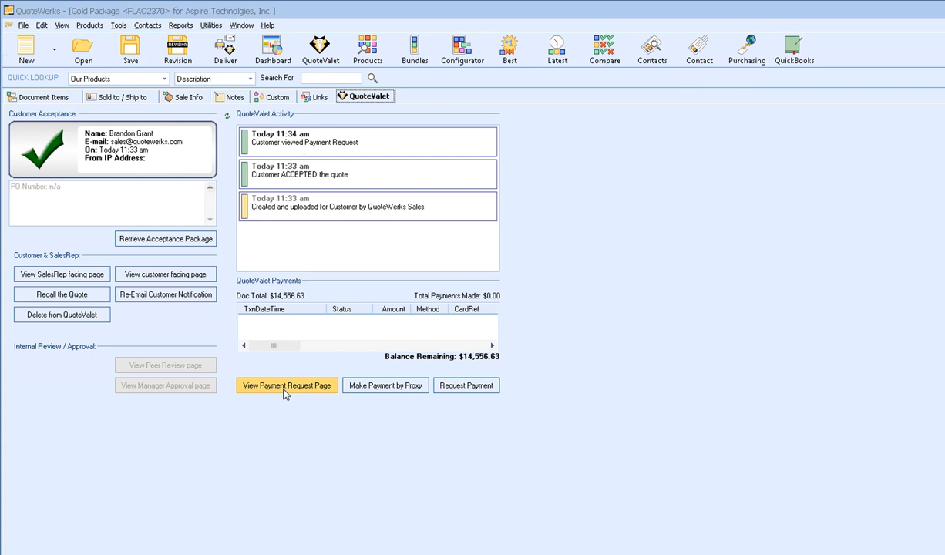
click(371, 390)
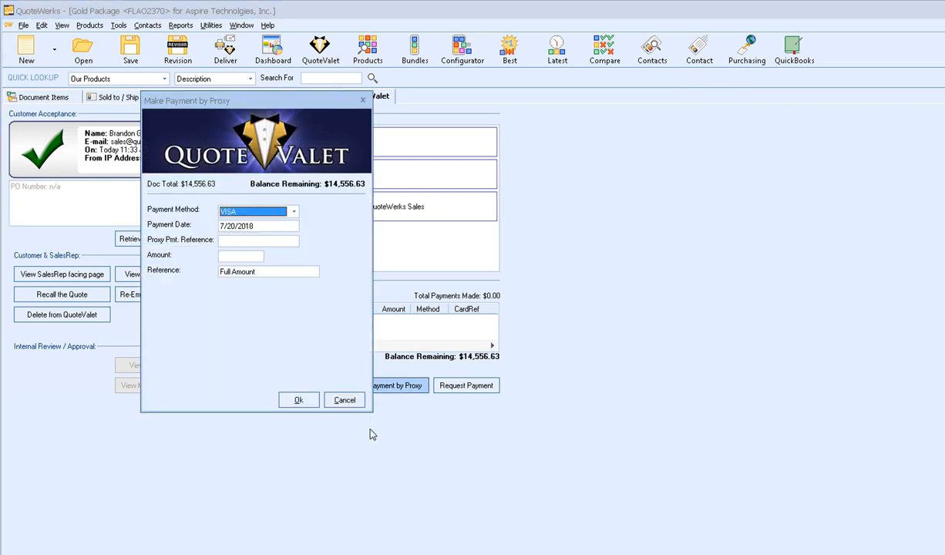
- Record a $1,500.00 AMEX proxy payment noted 'Paid by phone' with reference '1st Payment'
click(253, 216)
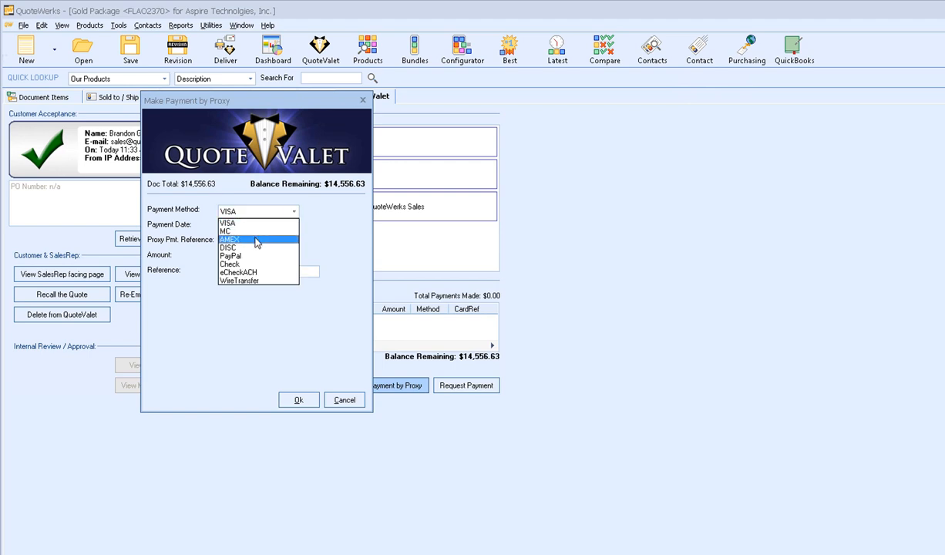
click(257, 241)
click(243, 240)
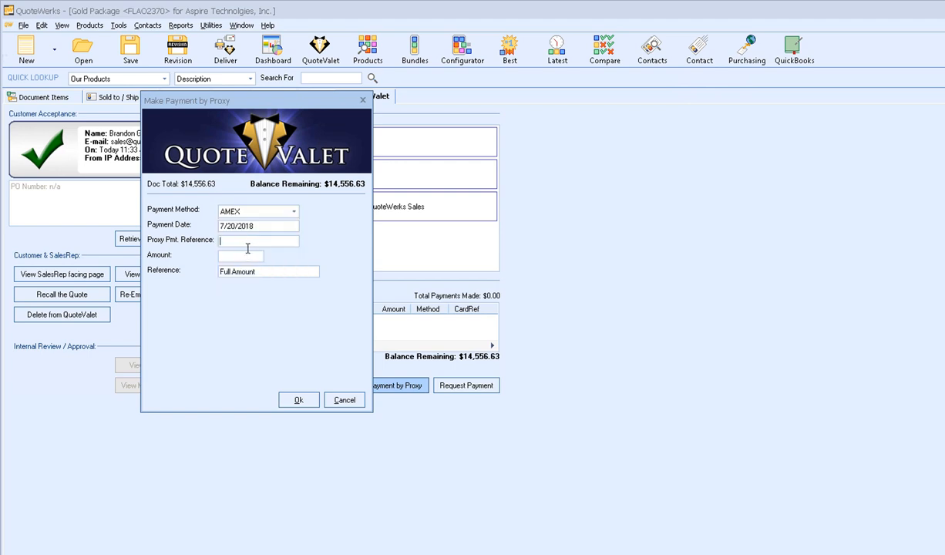
text(Paid by phone)
click(243, 259)
text(1500.00)
drag(264, 273, 184, 272)
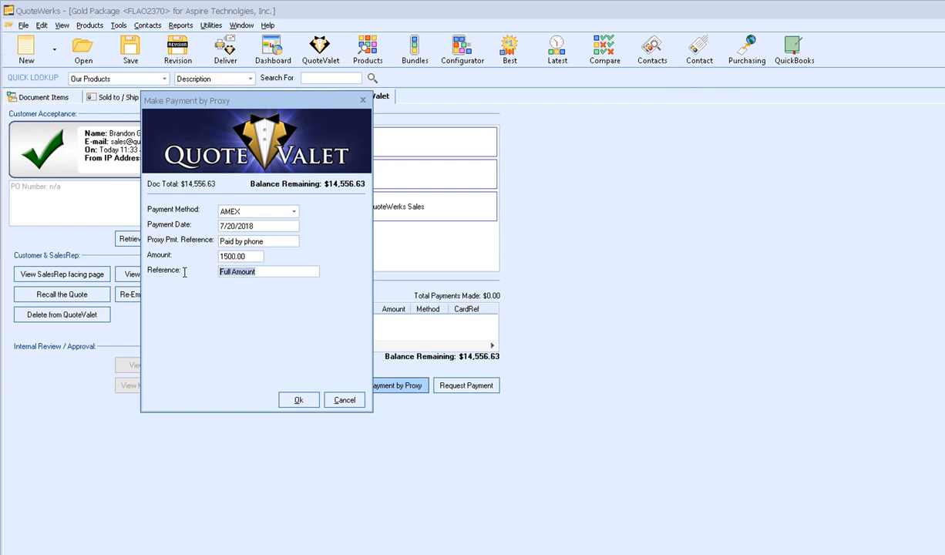
text(1st Payment)
click(299, 401)
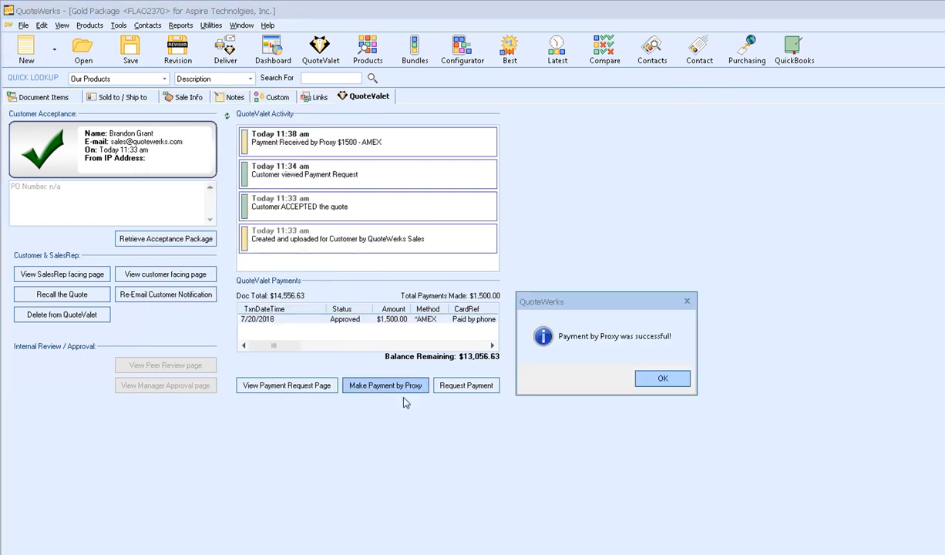
click(649, 383)
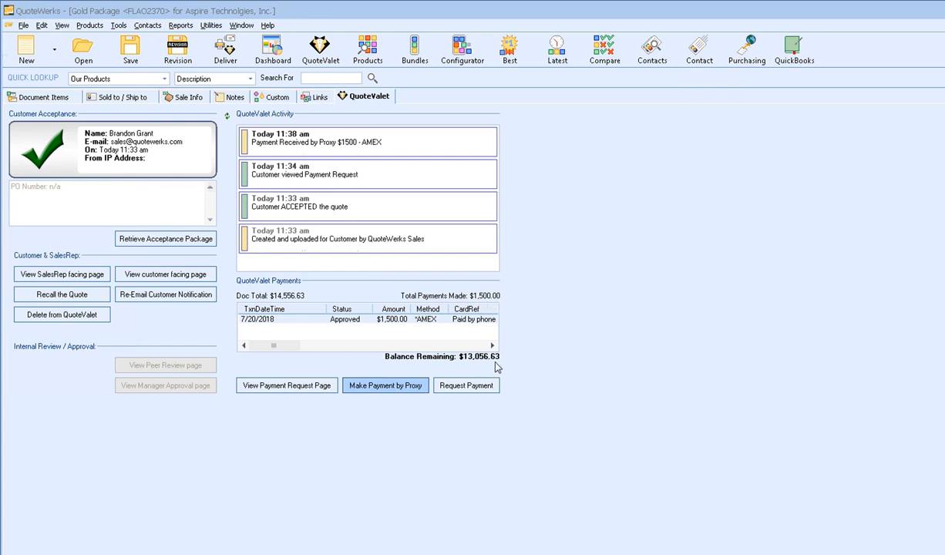
- Request a 2500.00 payment referenced '2nd Payment Request', excluding CustomPaymentType1 from allowed payment types
click(459, 394)
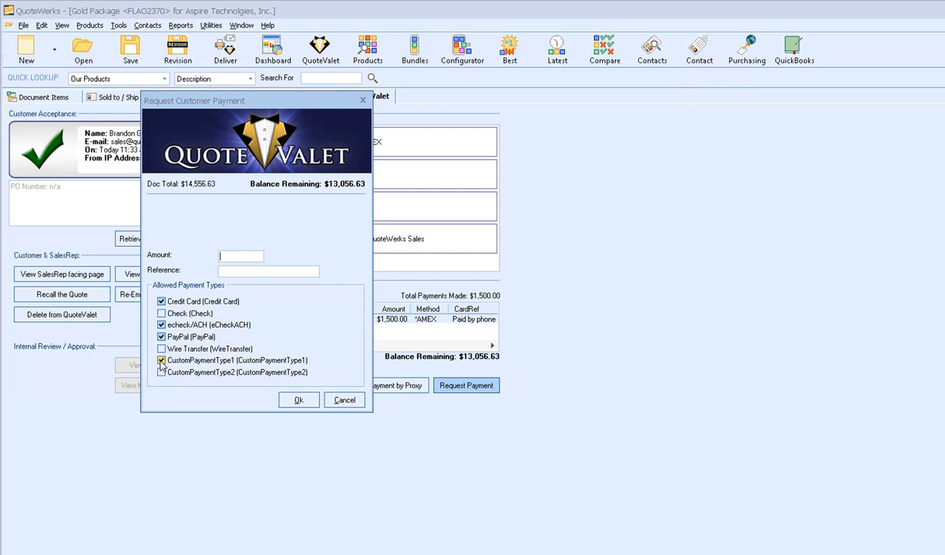
click(162, 360)
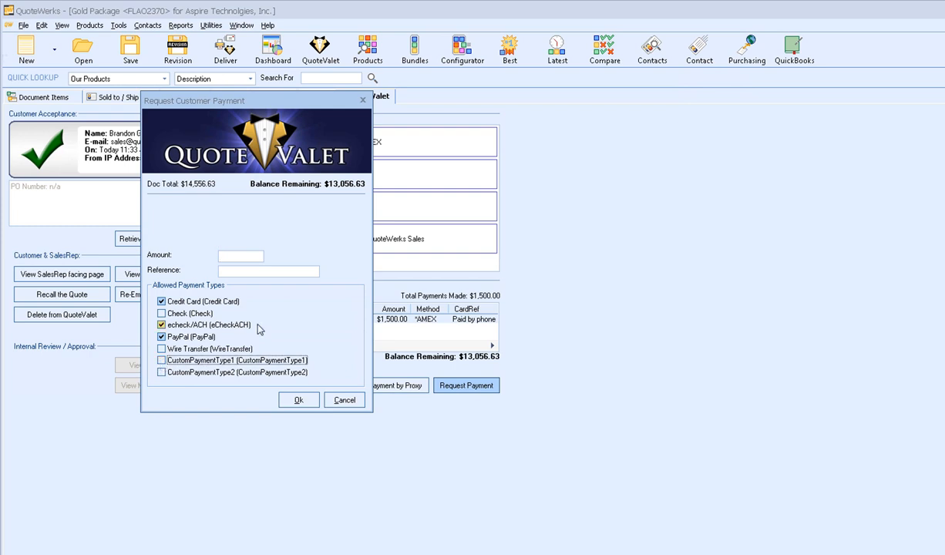
click(230, 257)
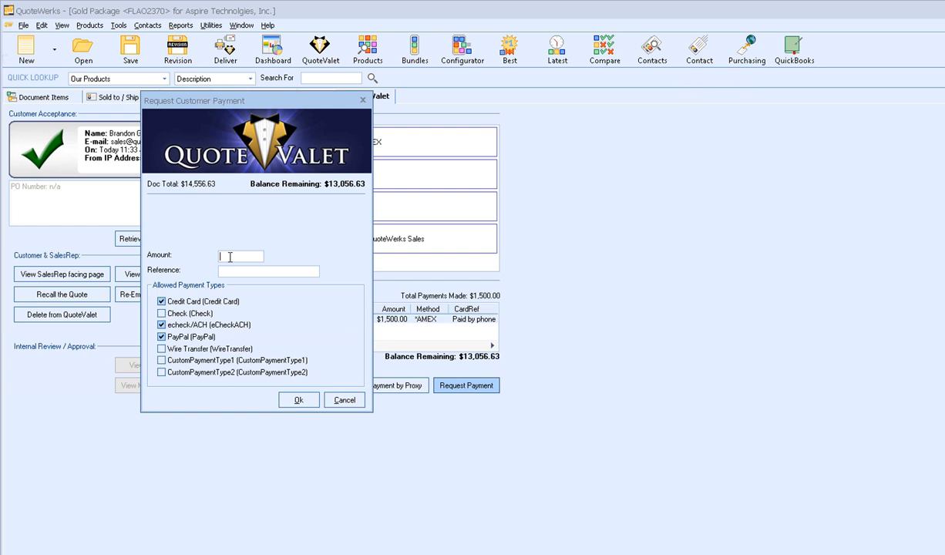
text(25000)
key(BackSpace)
text(.00)
click(238, 269)
text(2nd Payment Request)
click(297, 398)
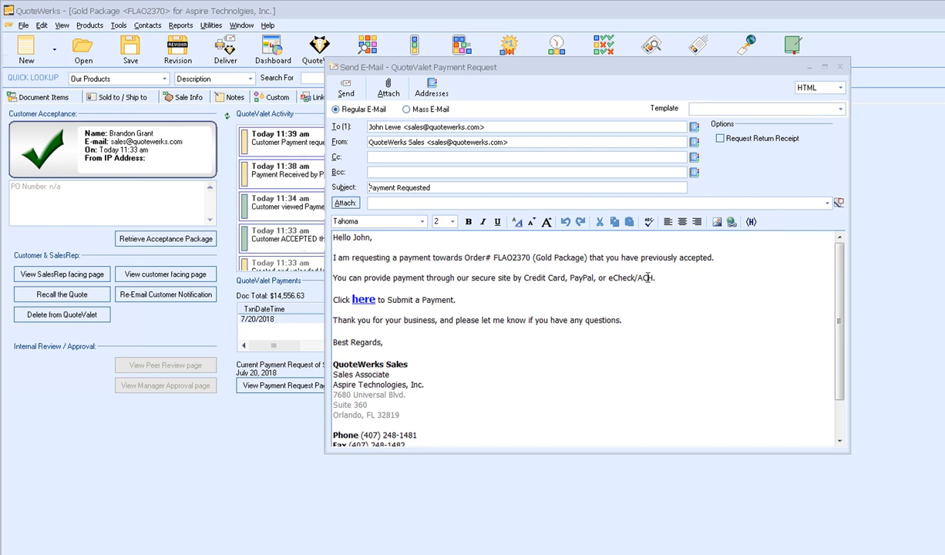
- Remove the 'Click here to Submit a Payment' line, close the email, and view the payment request page
click(456, 299)
key(shift+Home)
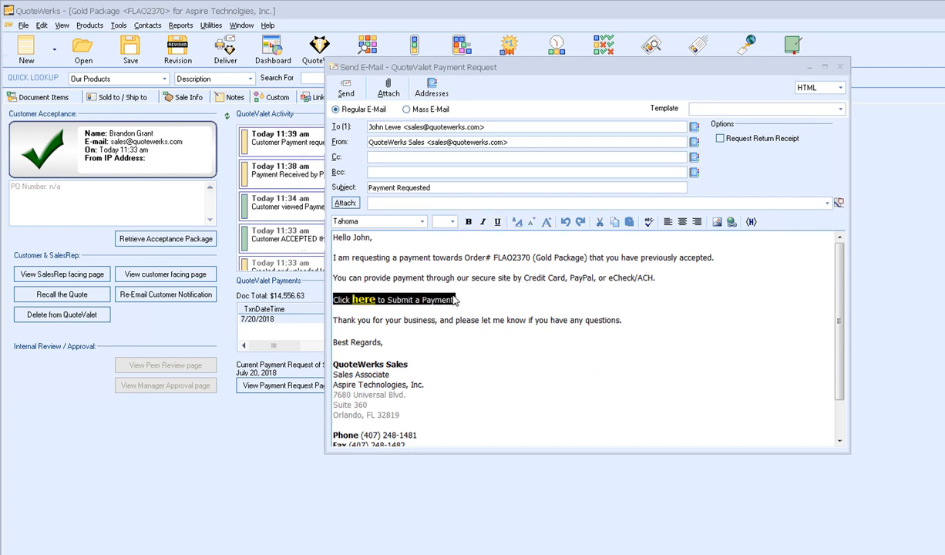
key(End)
key(BackSpace)
click(841, 71)
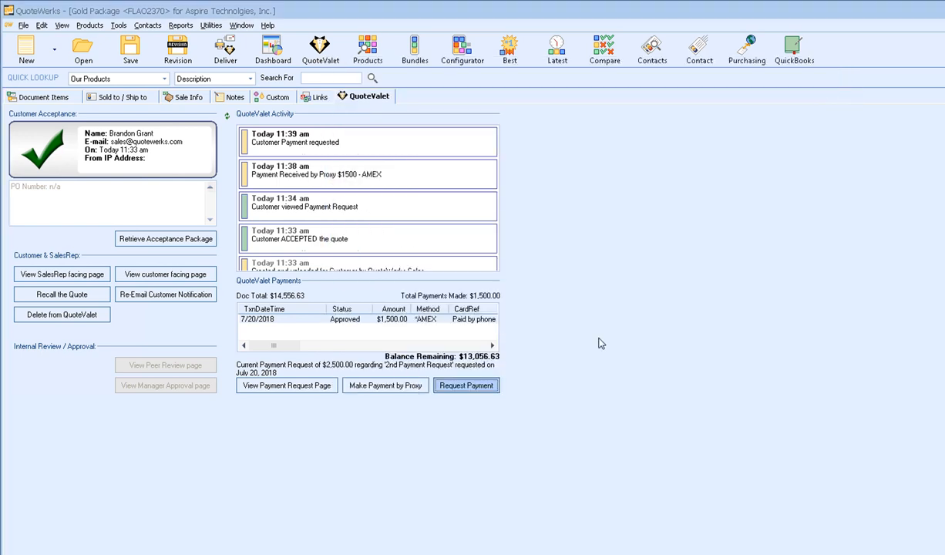
click(285, 387)
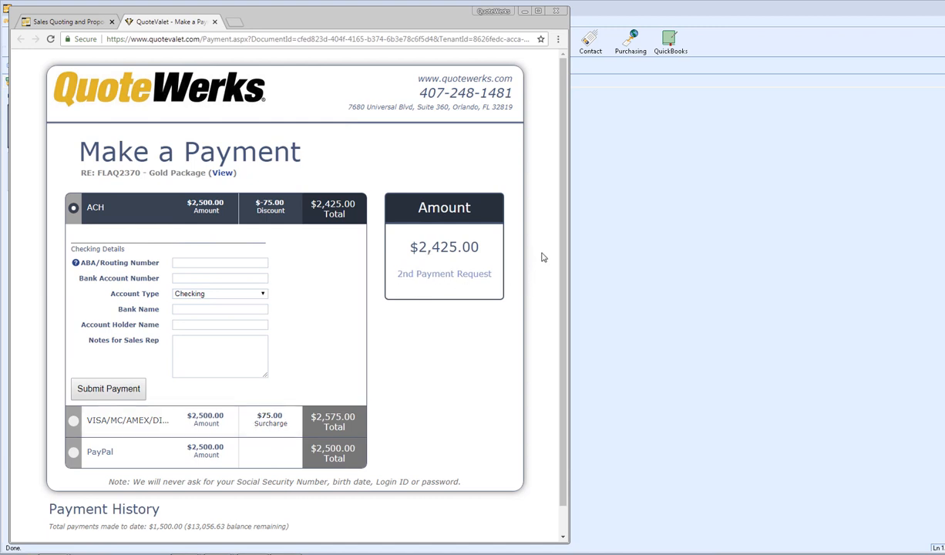
- Look over the Payment History on the payment page, then close the browser window
scroll(542, 257, down, 1)
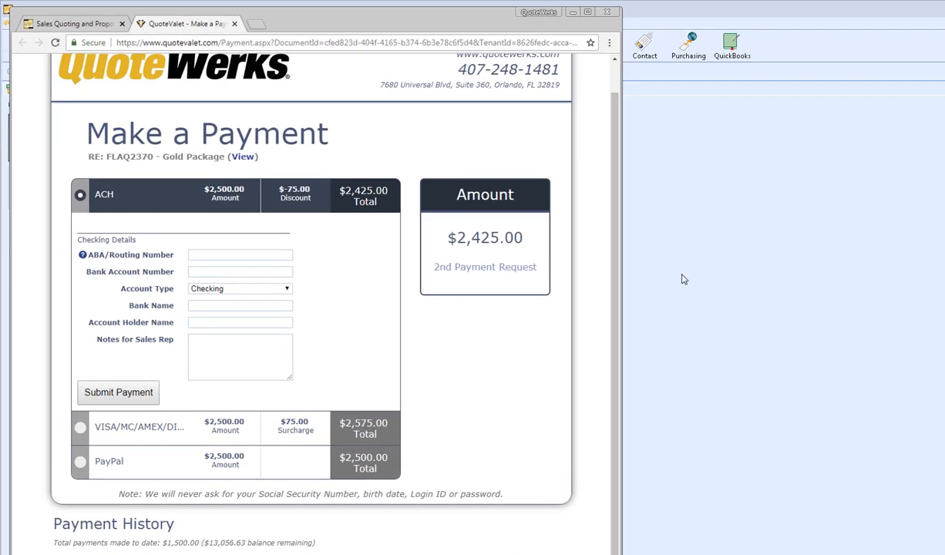
key(alt+F4)
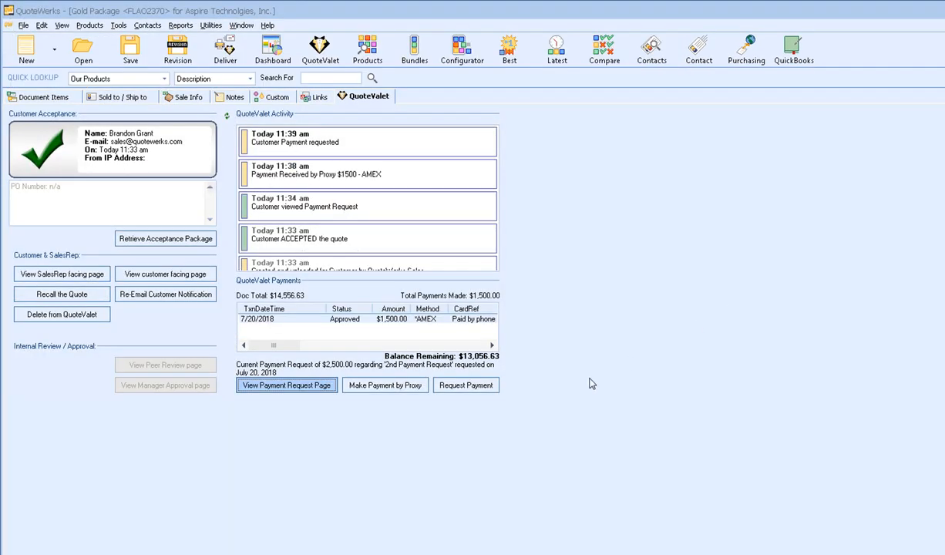
- Resend the existing $2,500.00 payment request, close its email, and begin another payment request
click(481, 394)
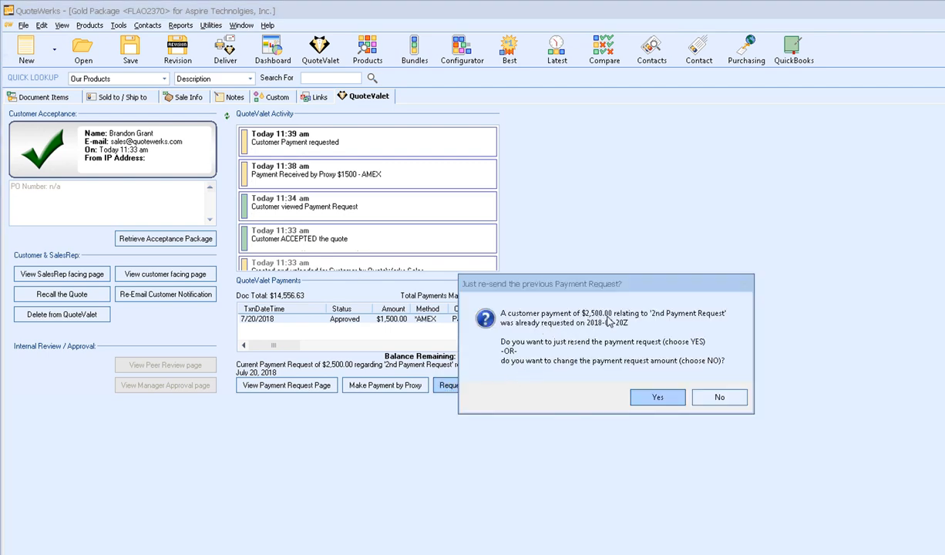
click(636, 394)
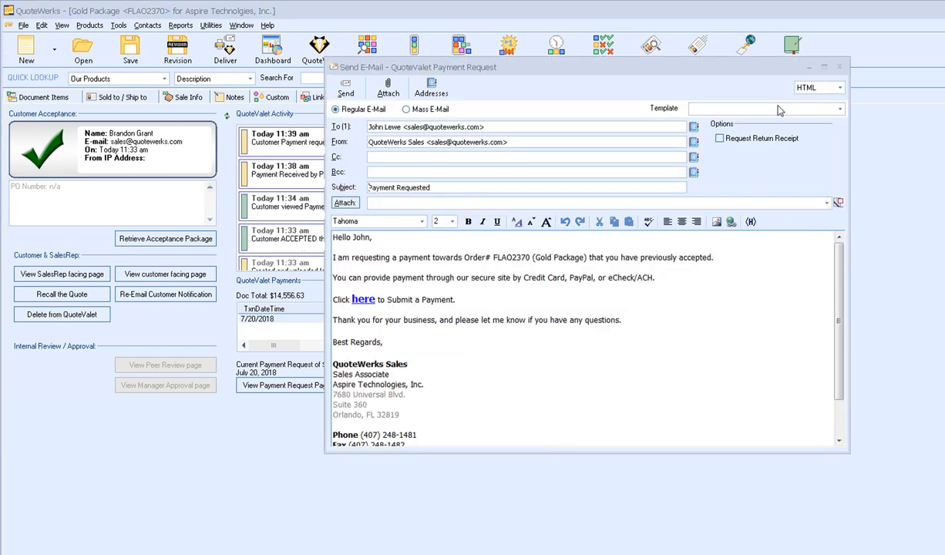
click(809, 67)
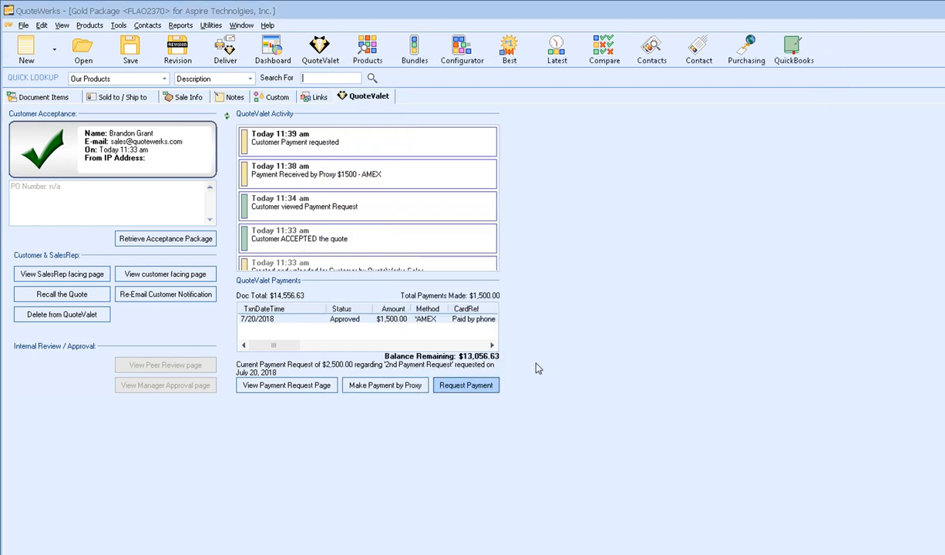
click(473, 386)
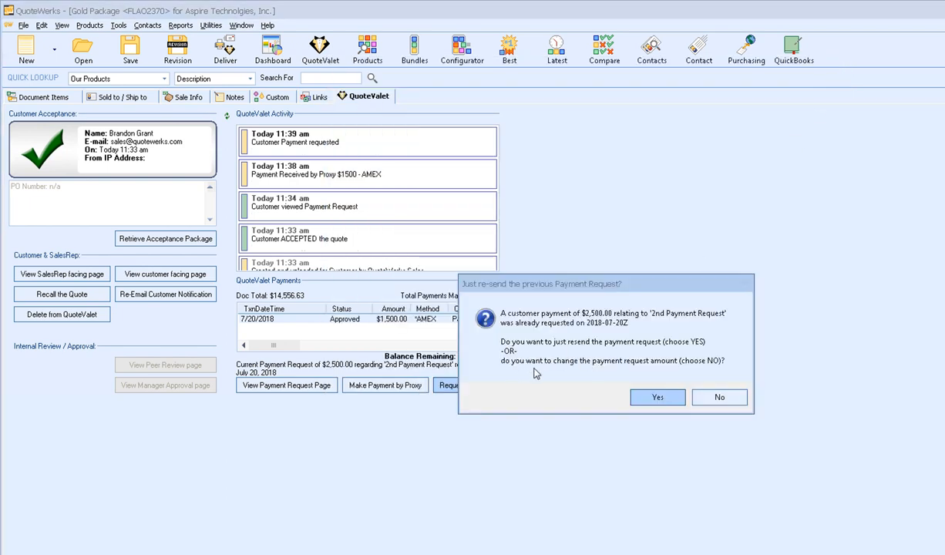
- Change the request to $3,500.00 accepting only credit card and eCheck/ACH, then view its payment page
click(721, 398)
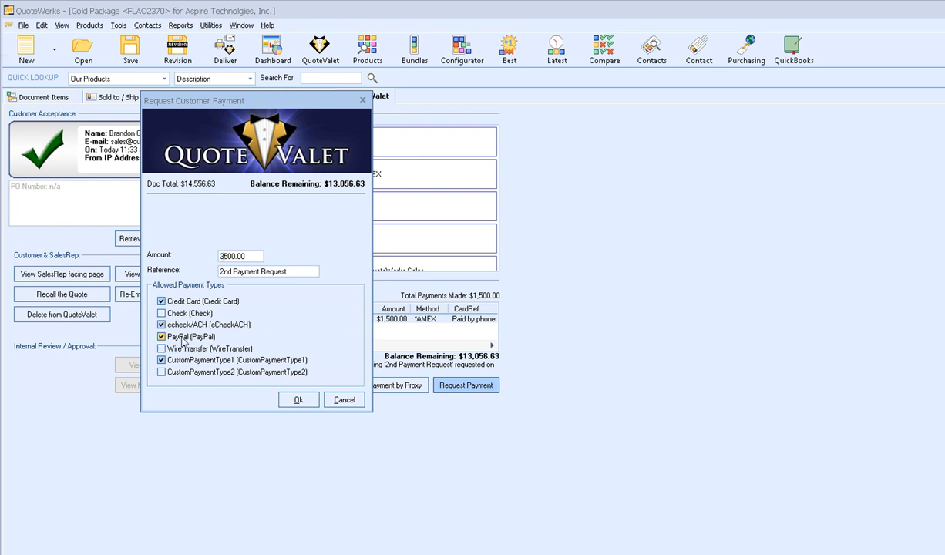
click(161, 359)
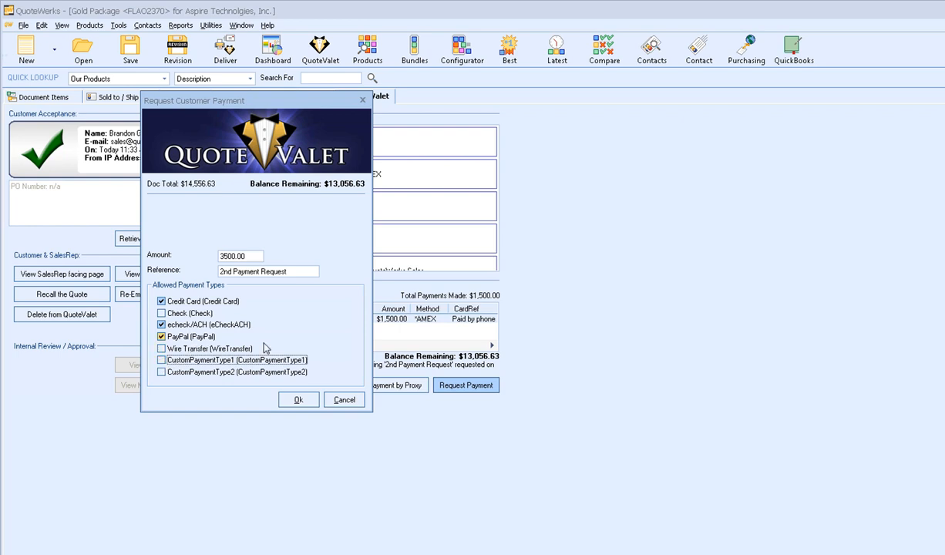
click(161, 336)
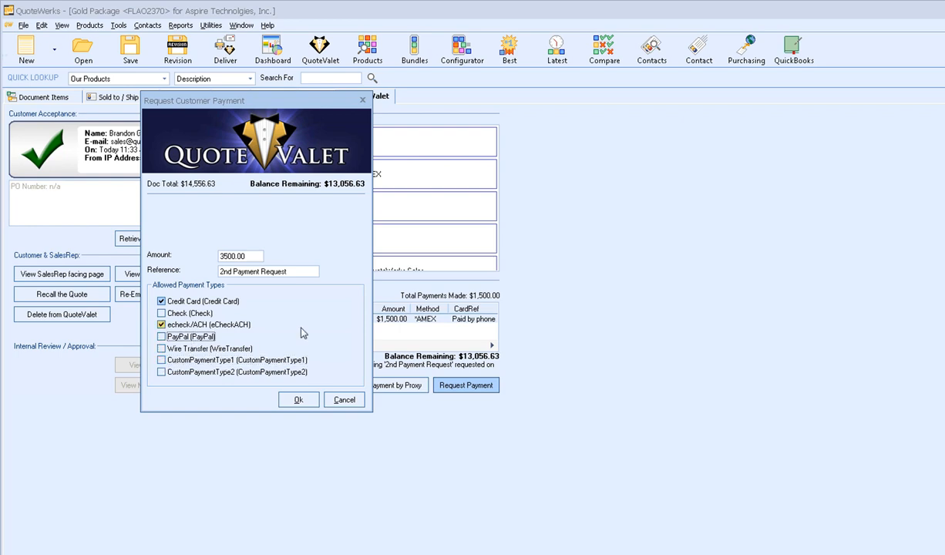
click(299, 401)
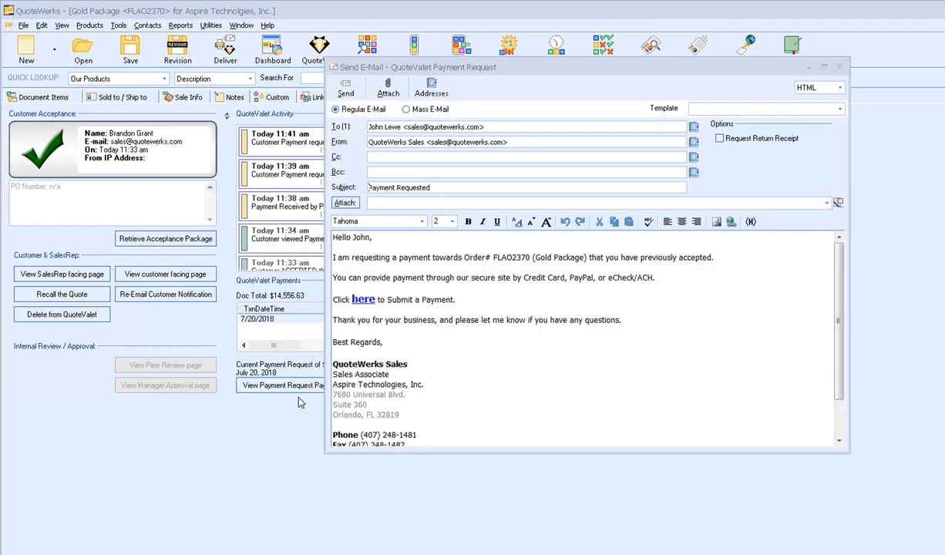
click(839, 66)
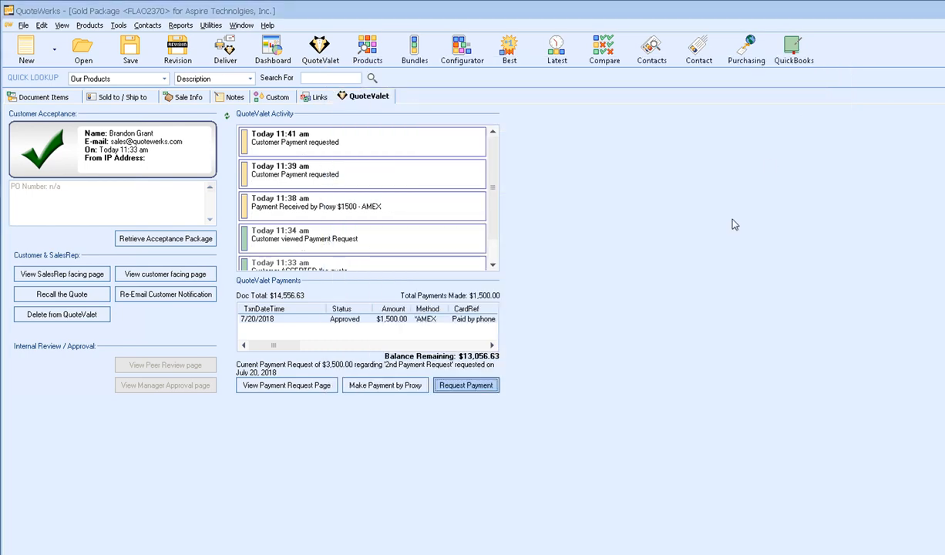
click(308, 385)
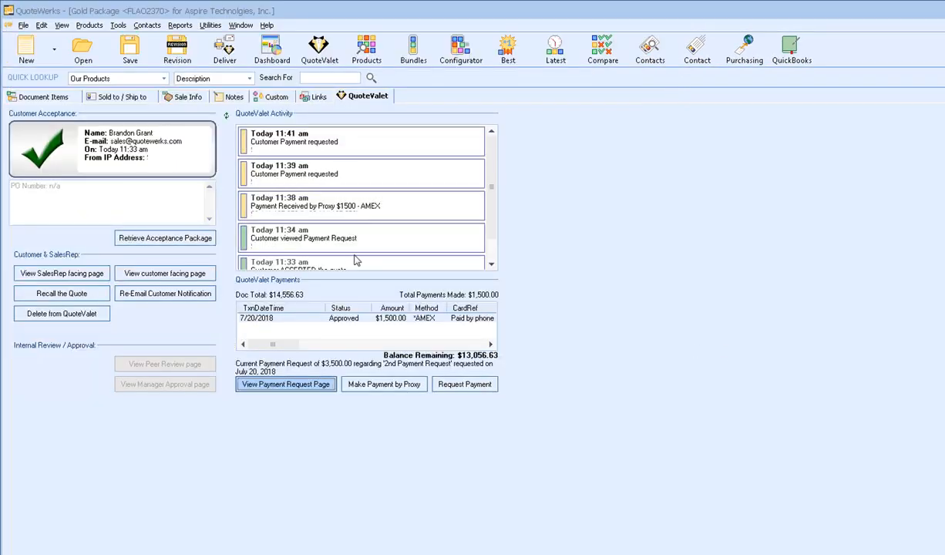
- Add a new Check payment option with display text 'Company Check' at $14,556.63
click(187, 97)
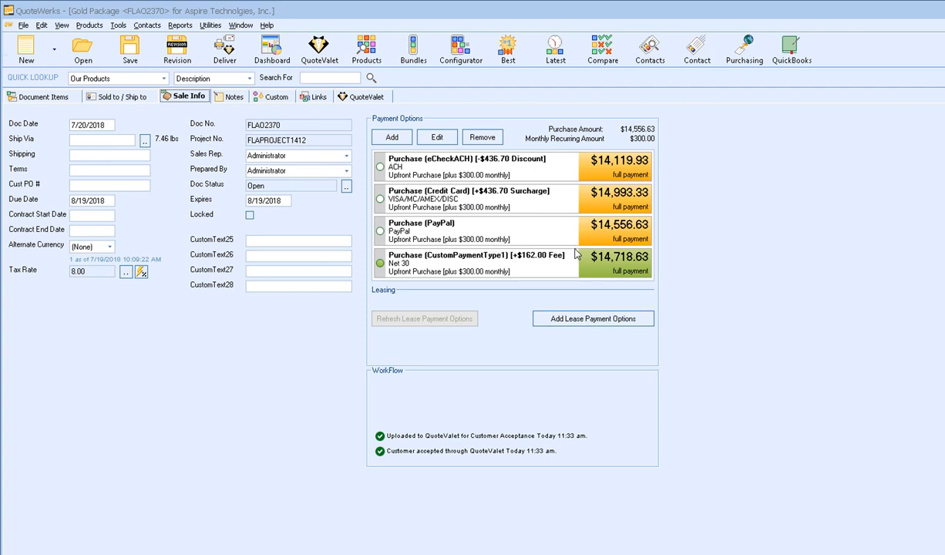
click(395, 139)
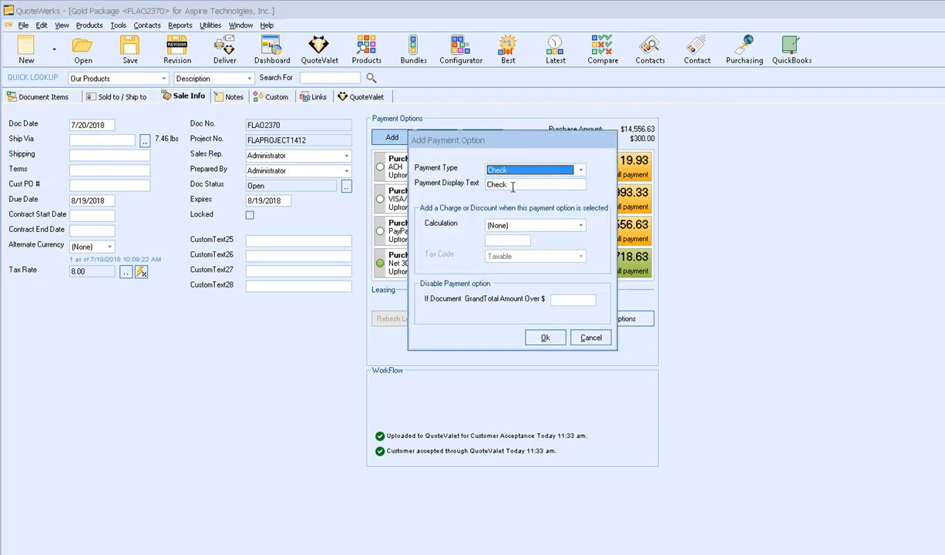
click(488, 184)
text(Company)
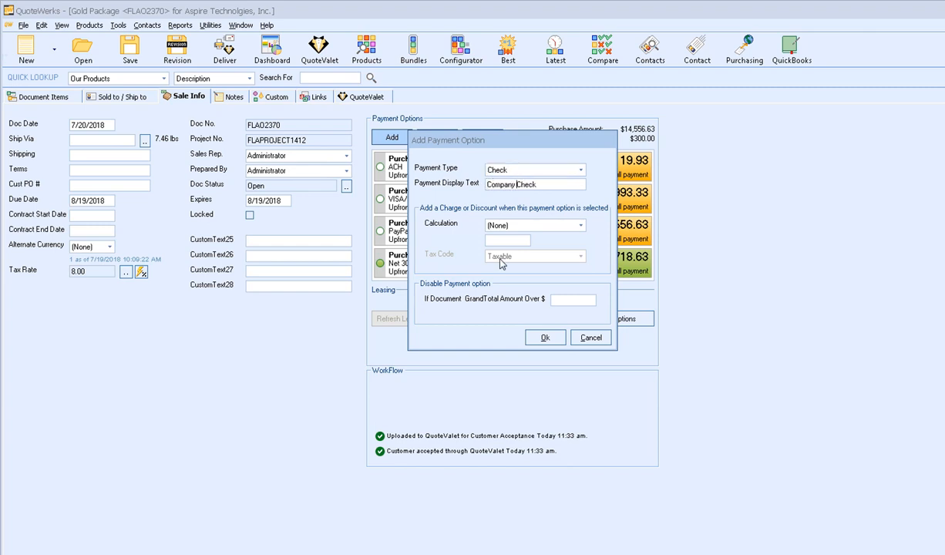
click(543, 339)
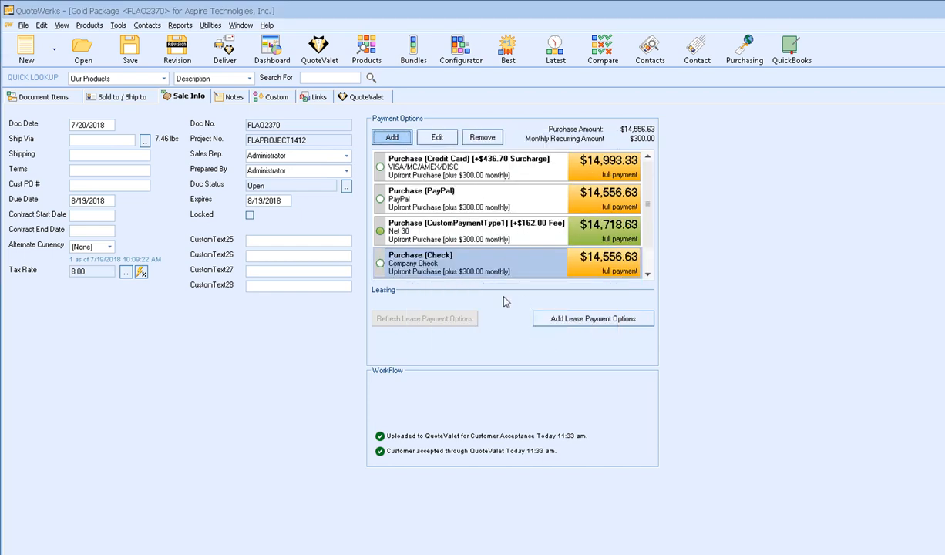
- Save the quote and return to its QuoteValet details
click(356, 101)
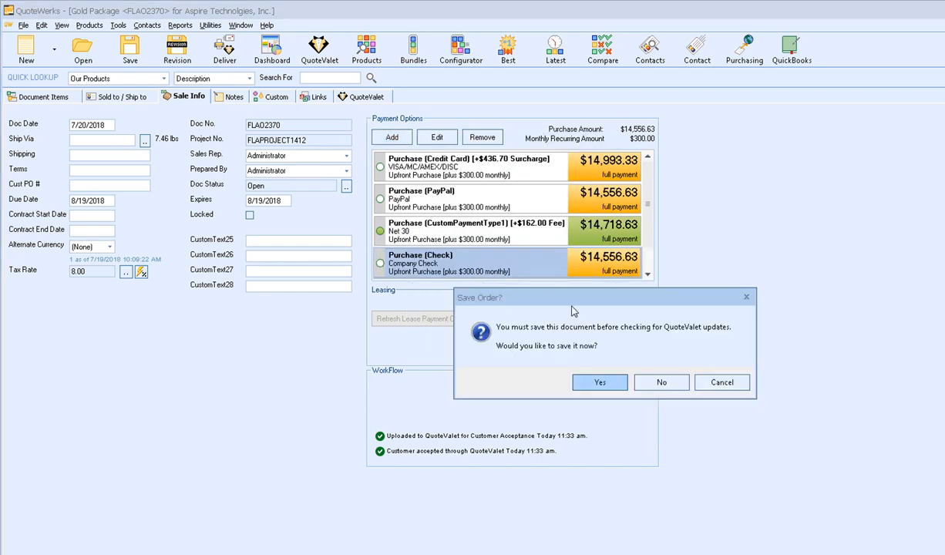
click(569, 363)
click(723, 304)
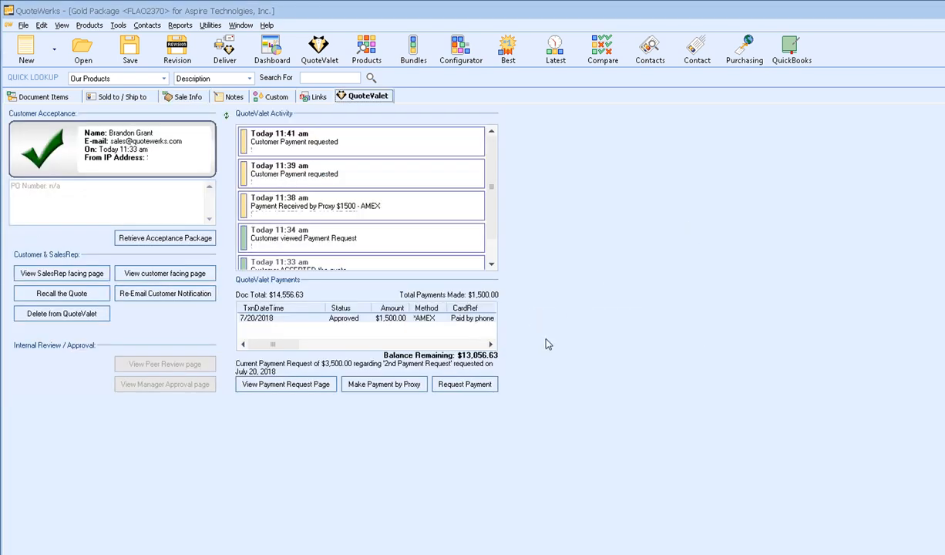
- Change the $3,500 payment request to allow only Check, excluding card, eCheck/ACH, PayPal and CustomPaymentType1
click(452, 383)
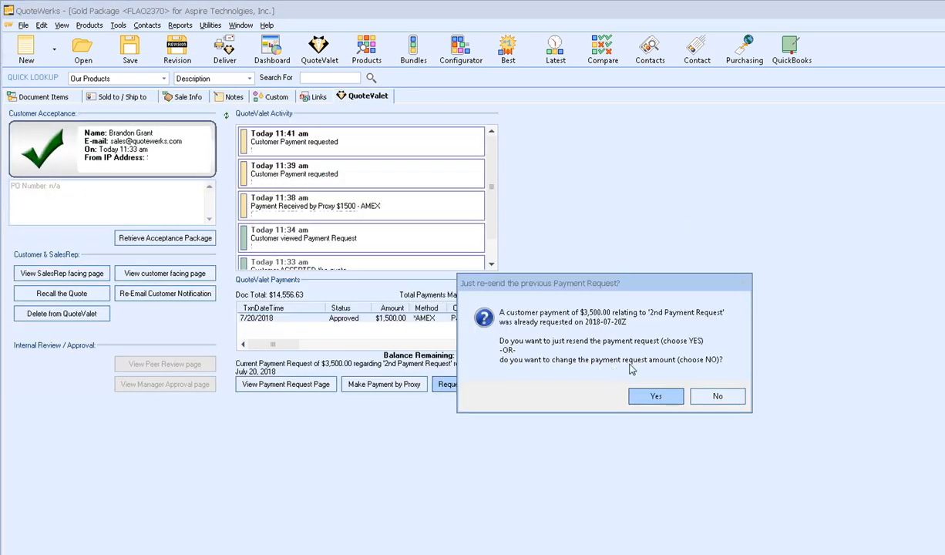
click(717, 395)
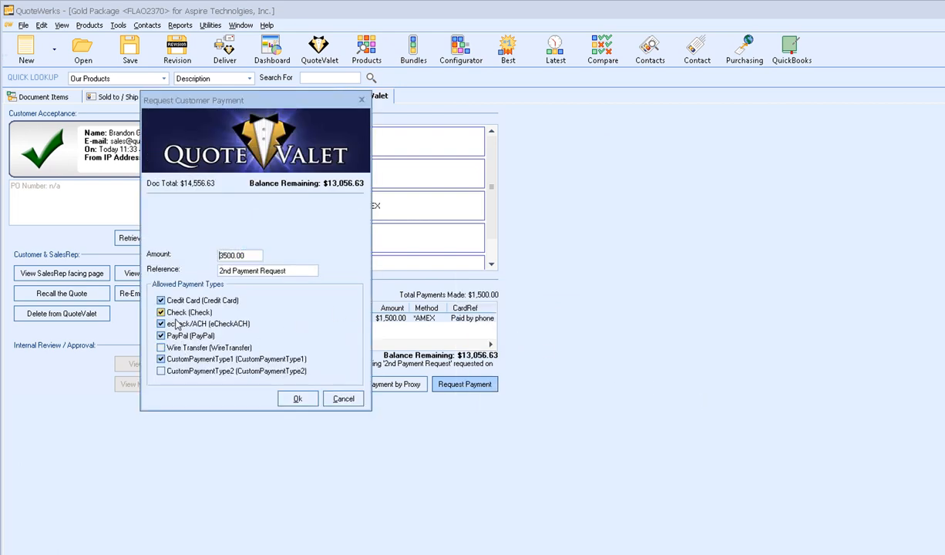
click(160, 300)
click(160, 324)
click(160, 335)
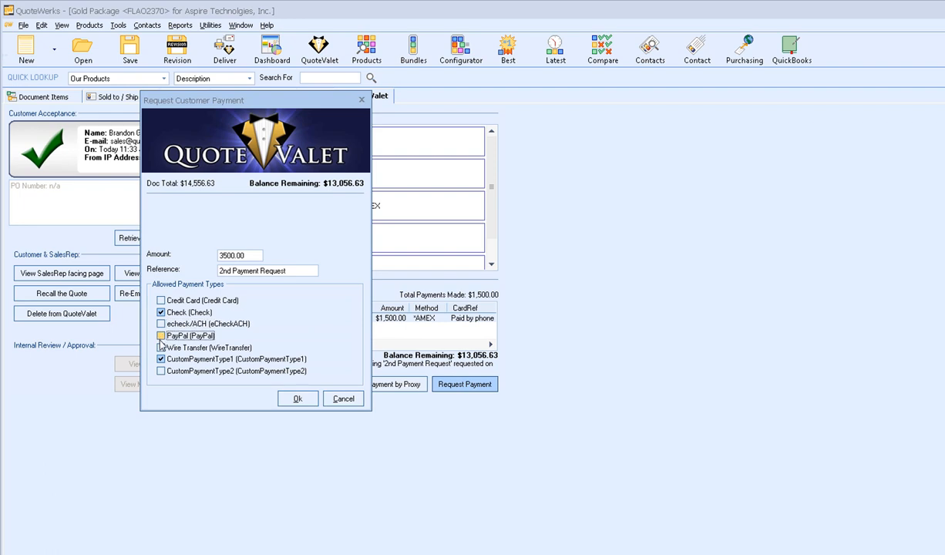
click(161, 359)
click(297, 399)
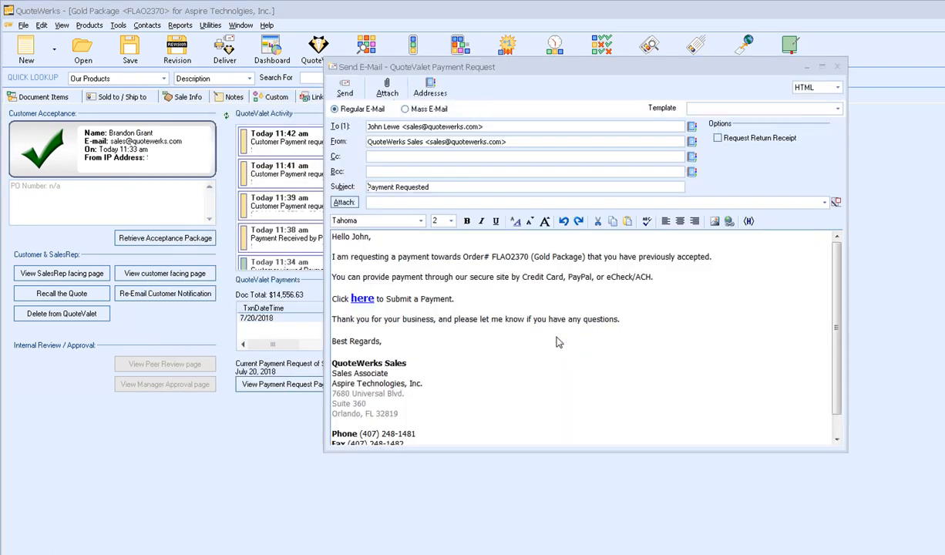
- Skip the e-mail, review the customer's payment page offering only Company Check, and return
click(838, 69)
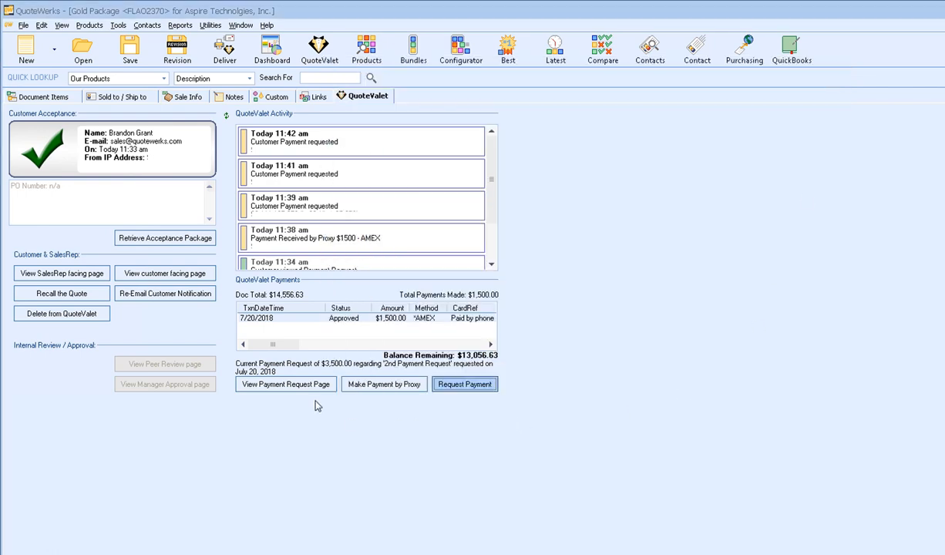
click(279, 375)
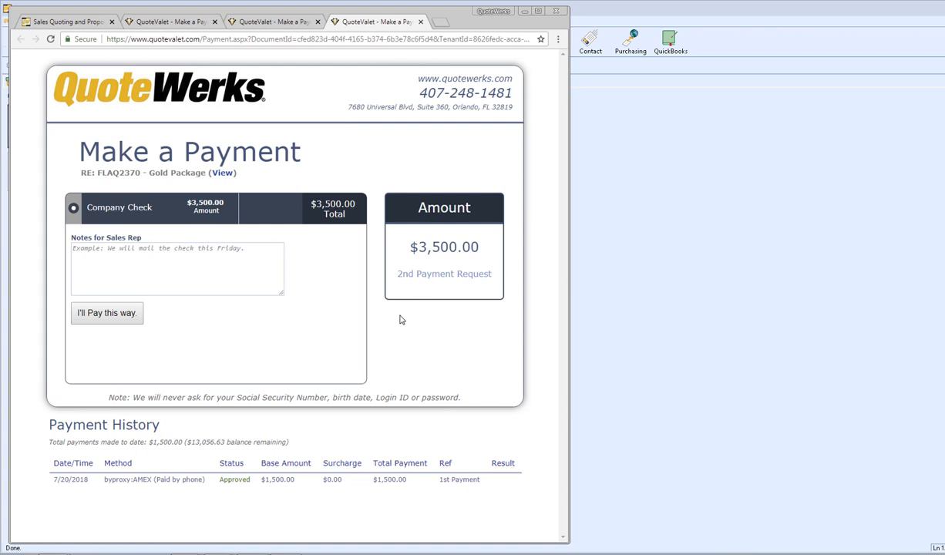
click(572, 286)
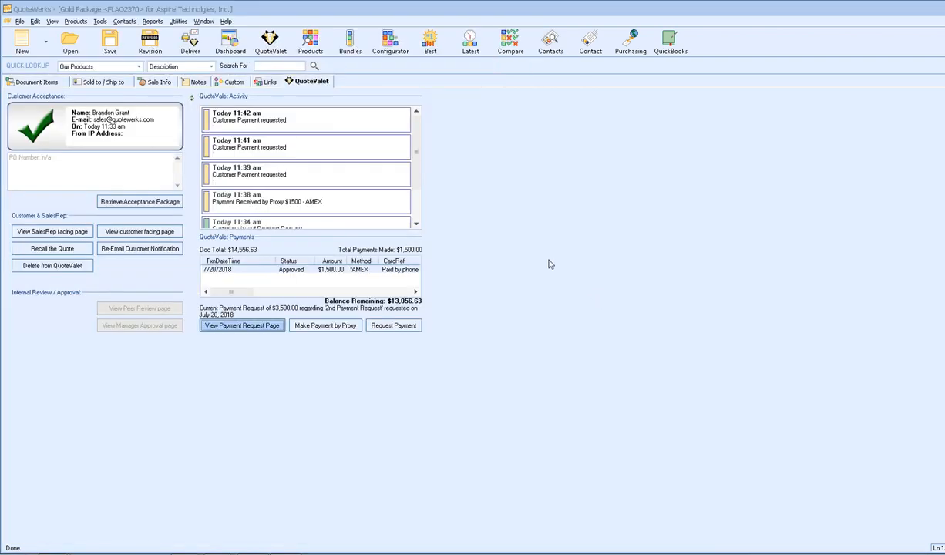
- Review the quote's required deposit from the line items, leaving it at the full $14,556.63
click(43, 82)
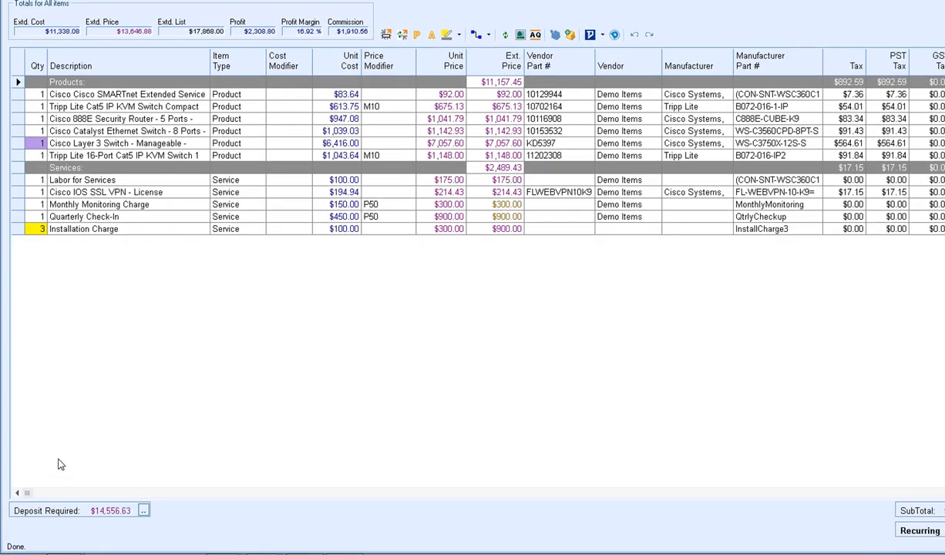
click(144, 512)
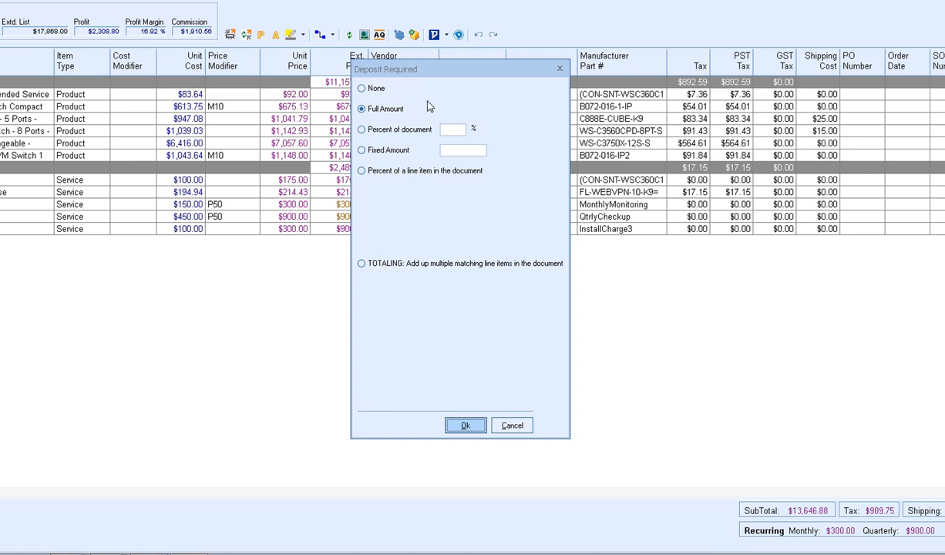
click(527, 430)
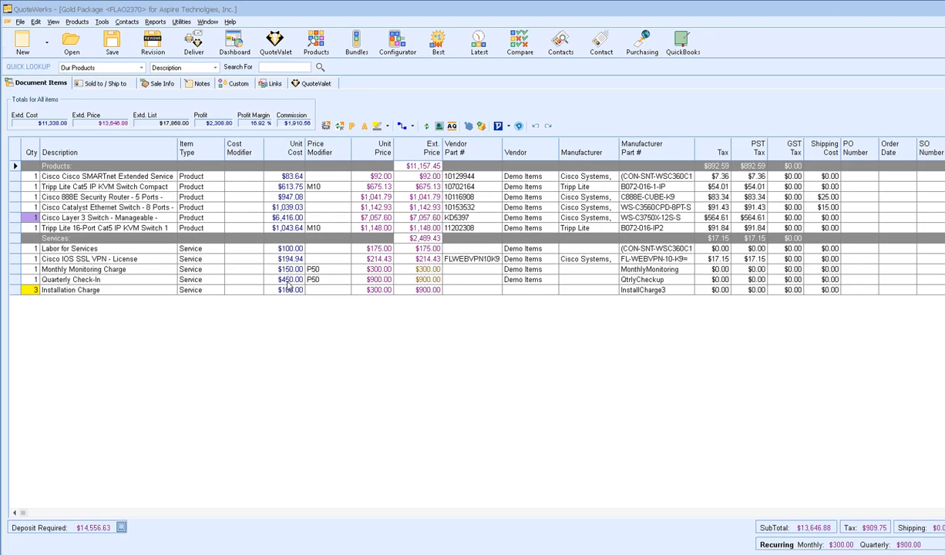
- In Options, review the default deposit for new documents unchanged, then go to the empty Payment defaults
click(102, 22)
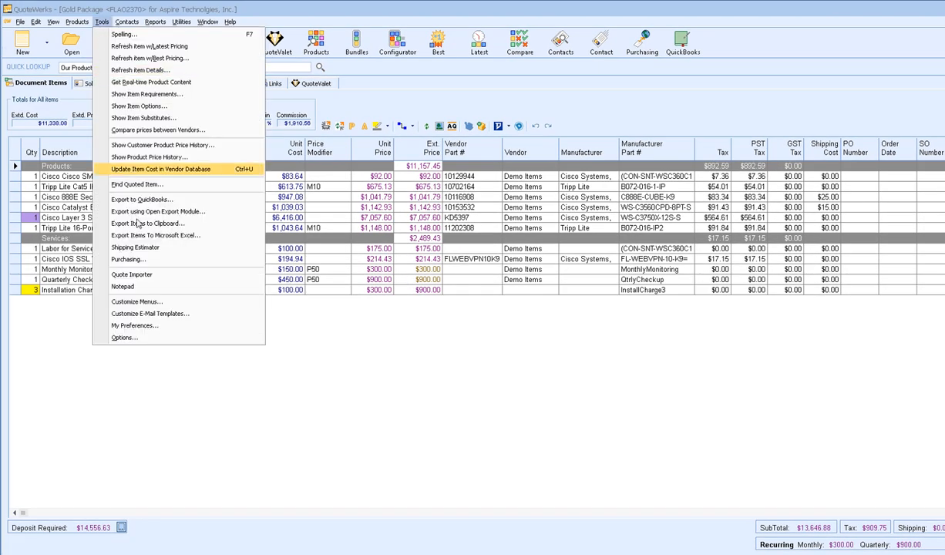
click(194, 339)
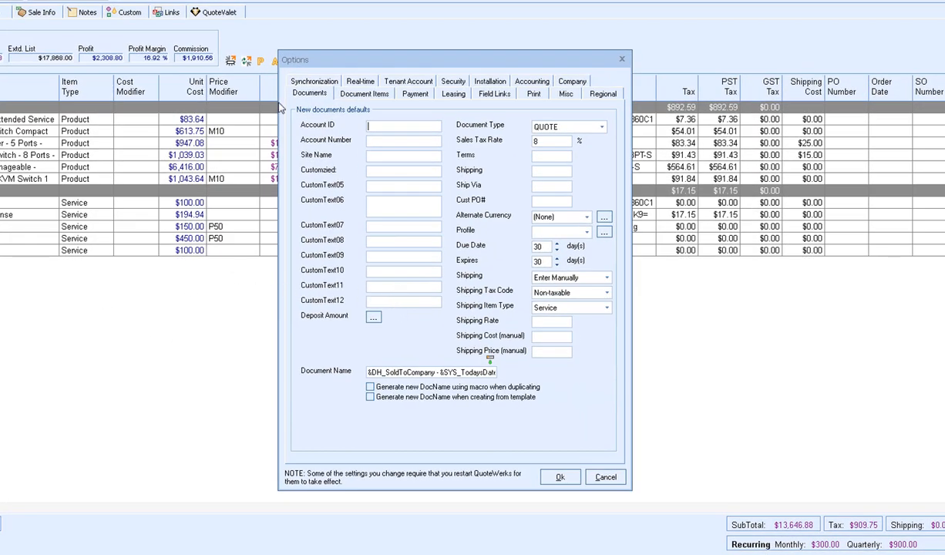
click(297, 93)
click(373, 318)
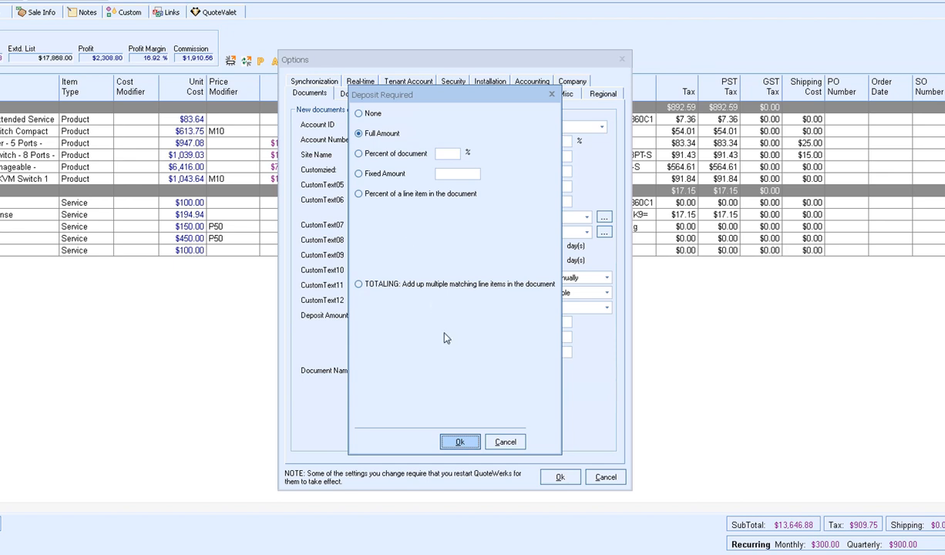
click(505, 444)
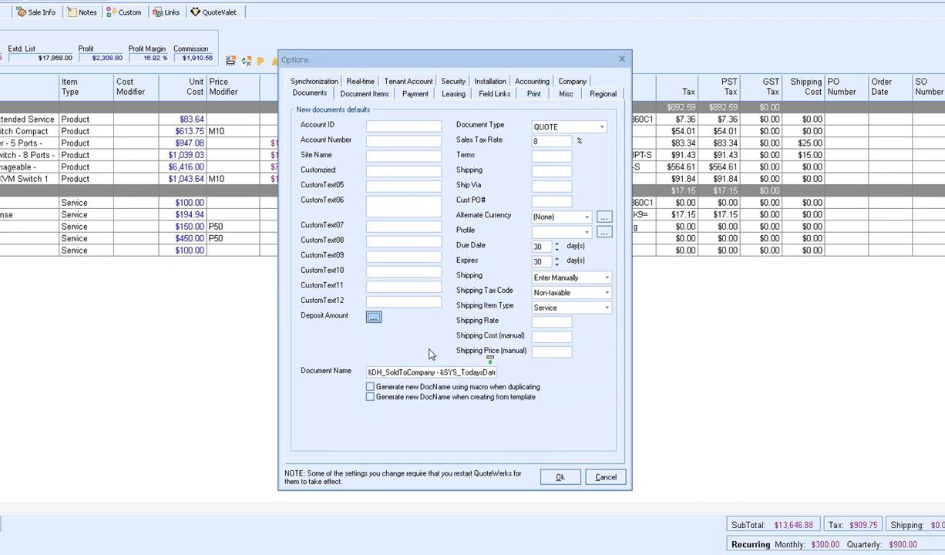
click(417, 94)
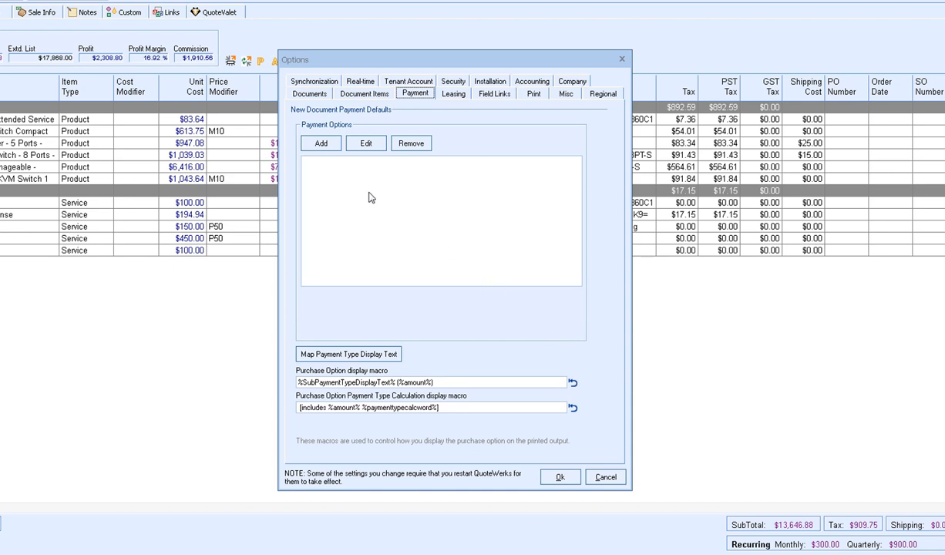
- Add a default Credit Card option 'VISA/MC/AMEX/DISC' with 3% charge, disabled above $25000
click(321, 143)
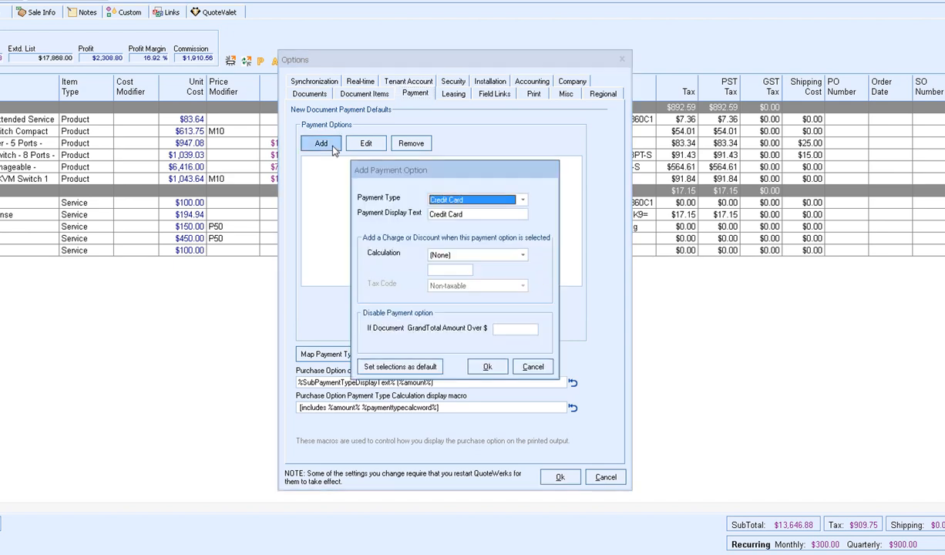
click(474, 215)
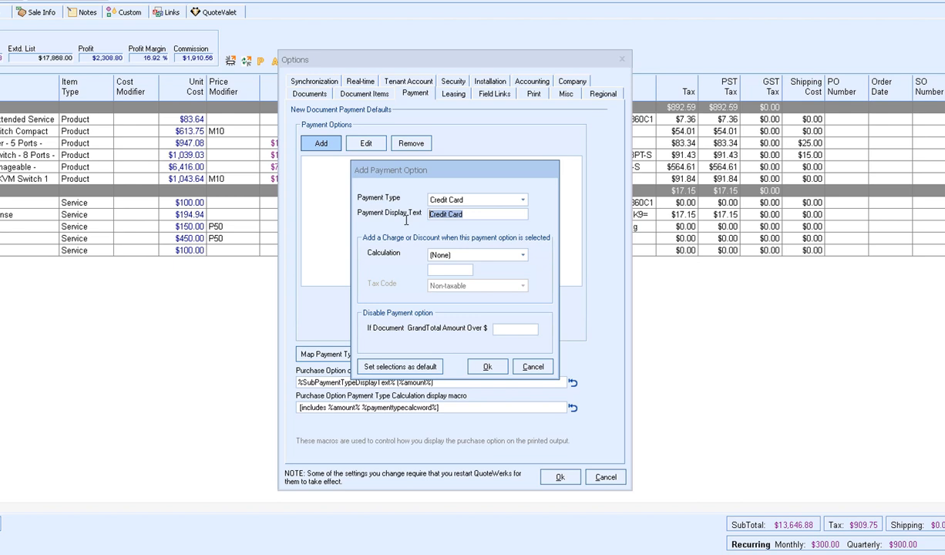
text(VISA/MC/AMEX/DISC)
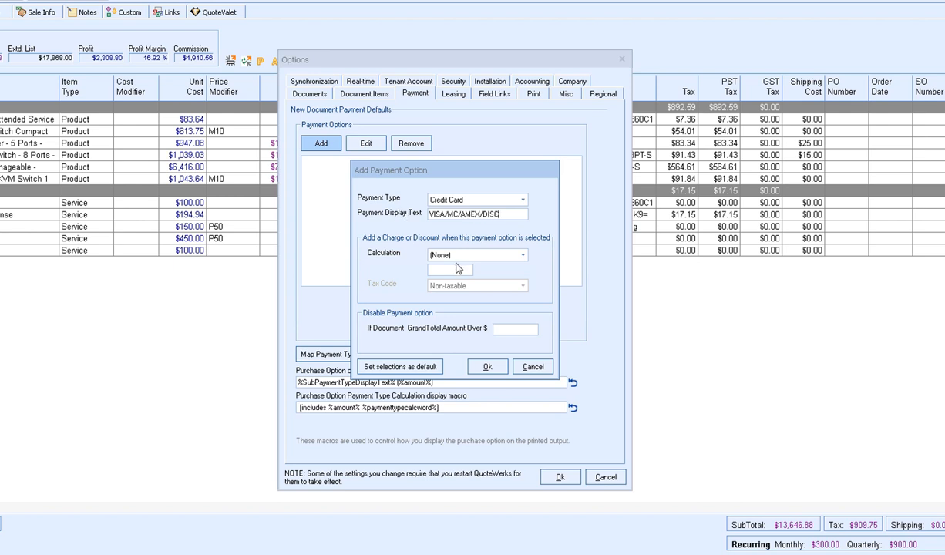
click(451, 255)
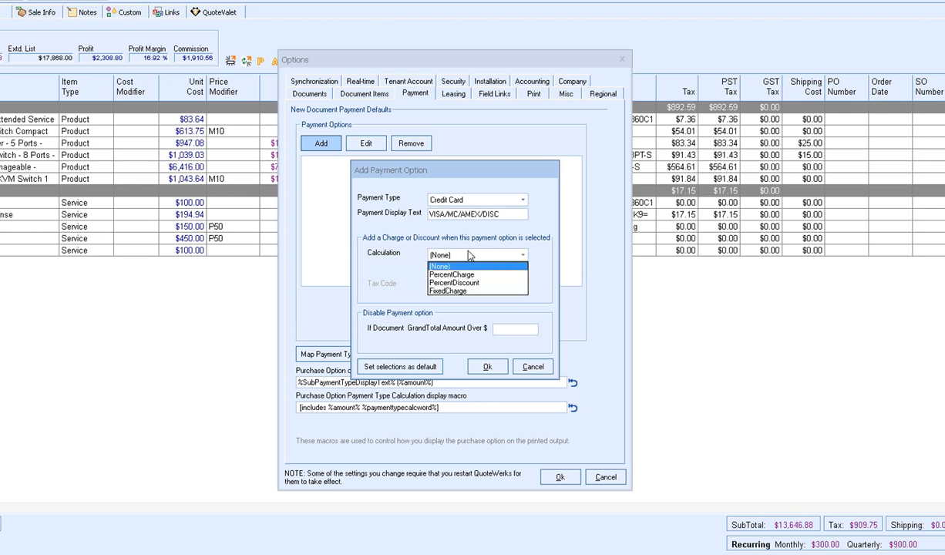
click(451, 270)
click(451, 271)
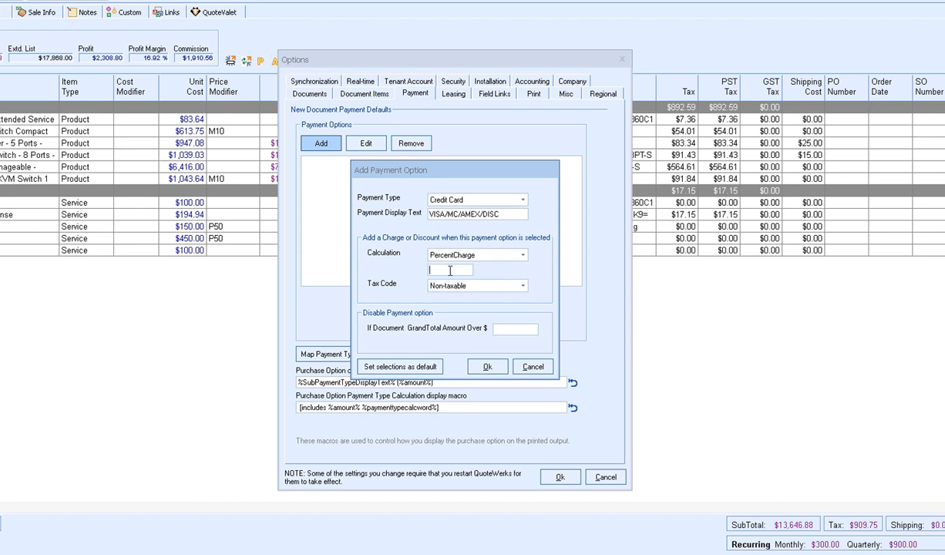
text(3)
click(505, 328)
text(25000)
click(408, 370)
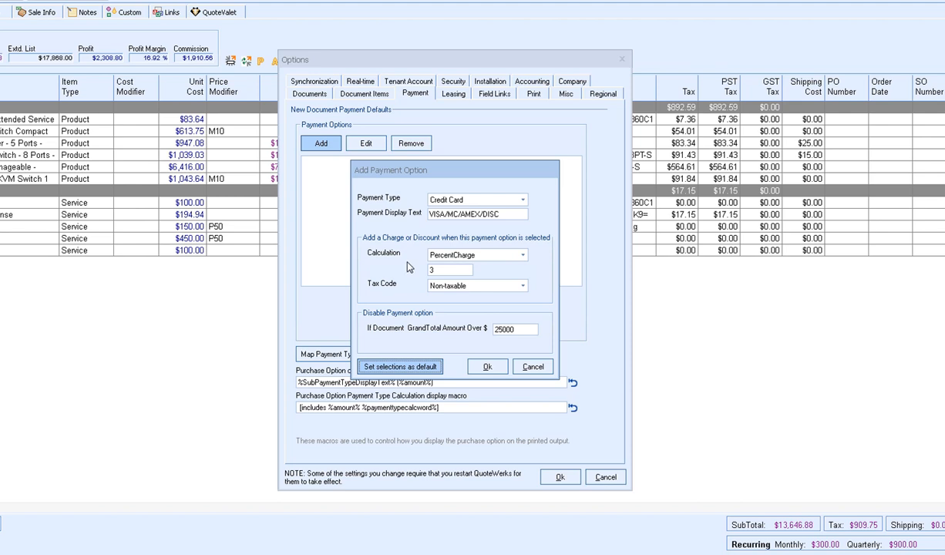
click(486, 366)
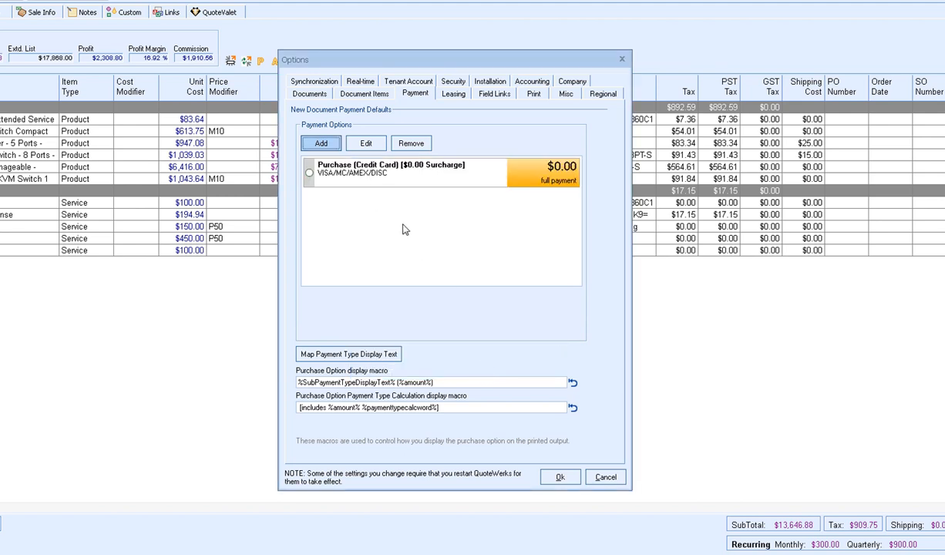
- Add a default eCheckACH option displayed as 'ACH' with a 3% discount
click(327, 145)
click(500, 199)
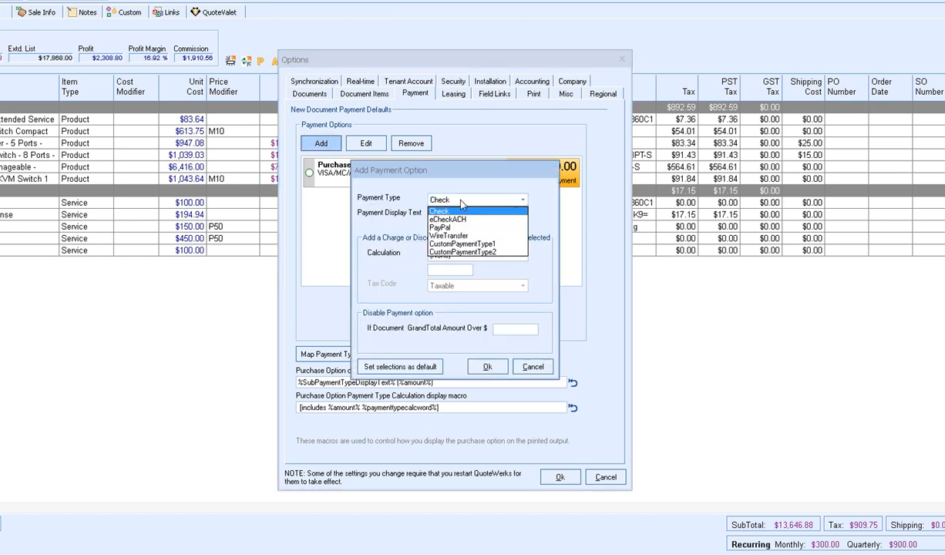
click(463, 220)
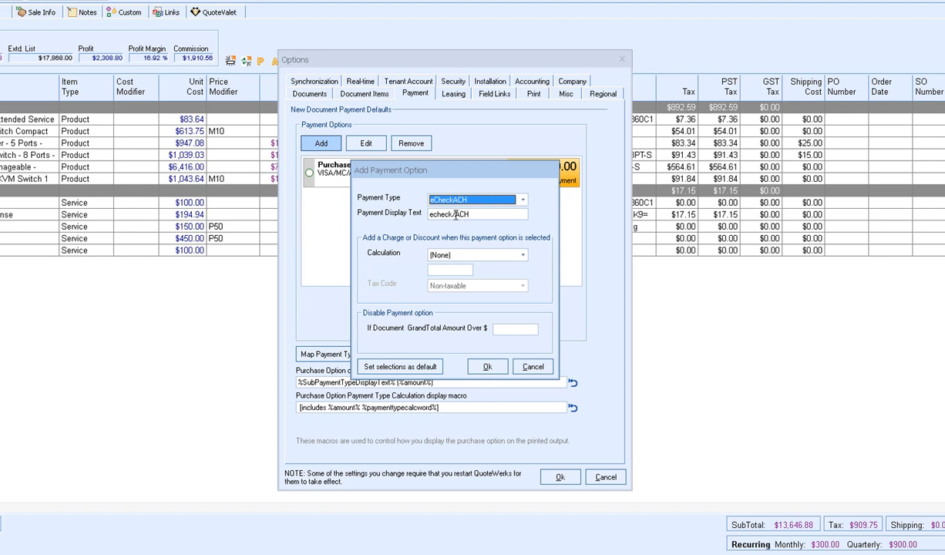
drag(456, 215, 418, 215)
key(BackSpace)
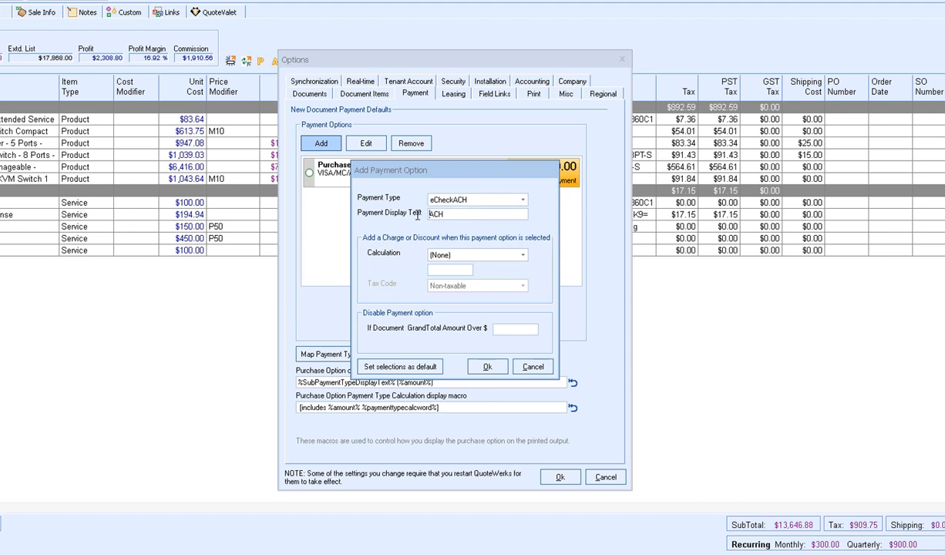
click(455, 256)
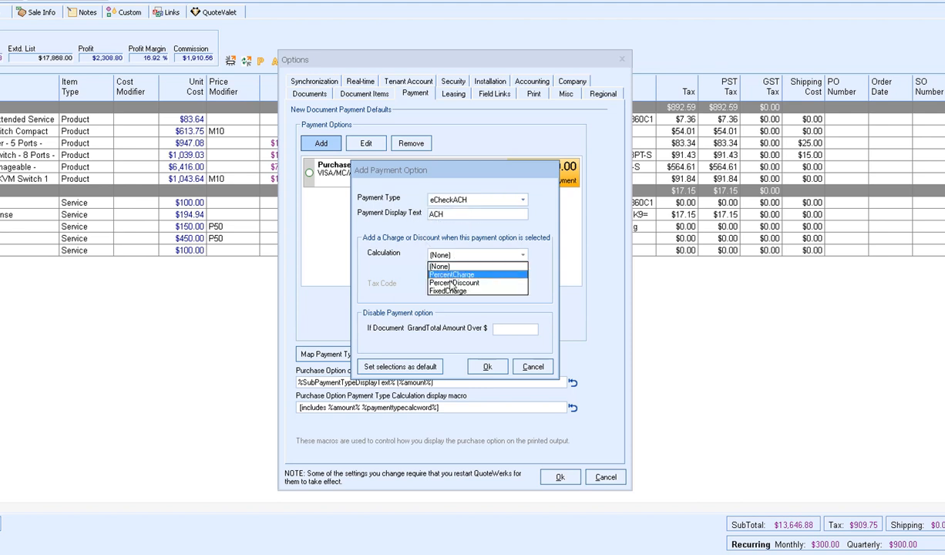
click(455, 283)
click(445, 268)
text(3)
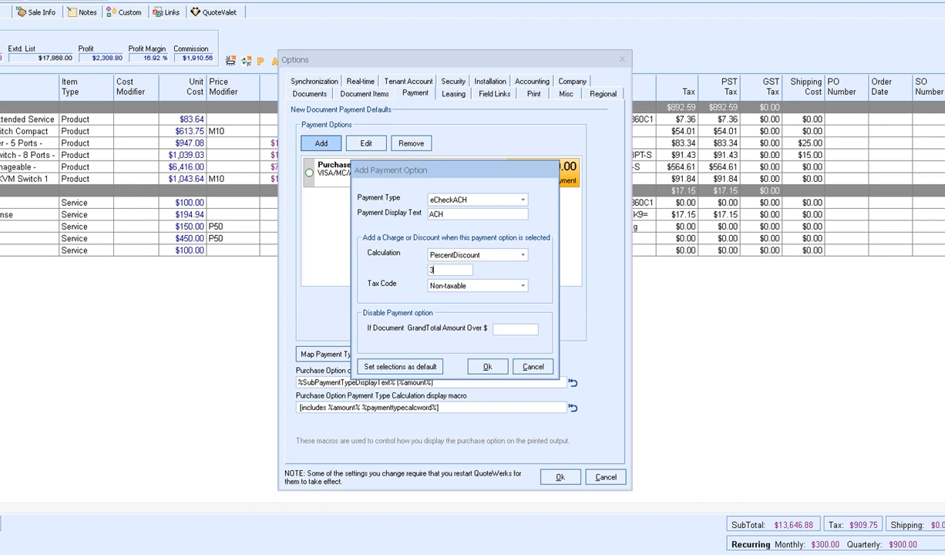
click(478, 367)
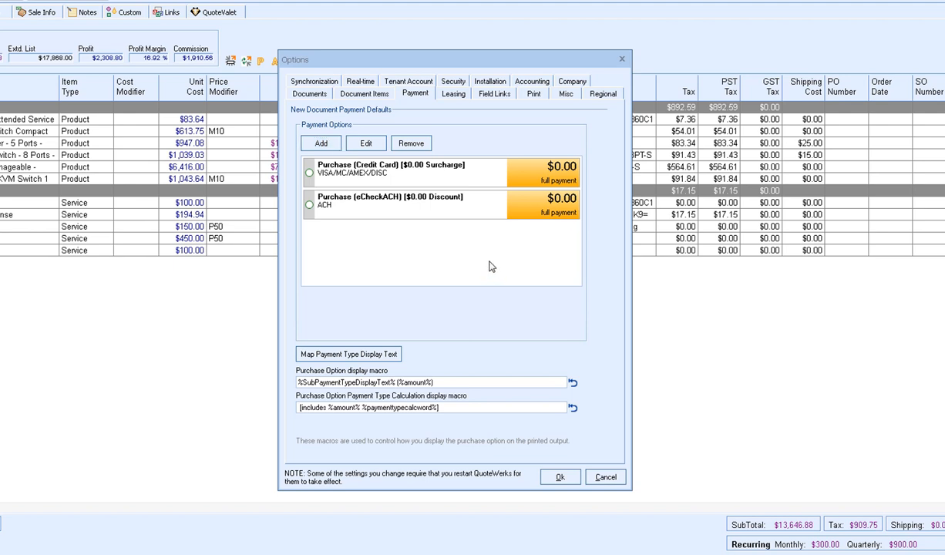
- Make the ACH payment option preselected
click(414, 200)
right_click(433, 208)
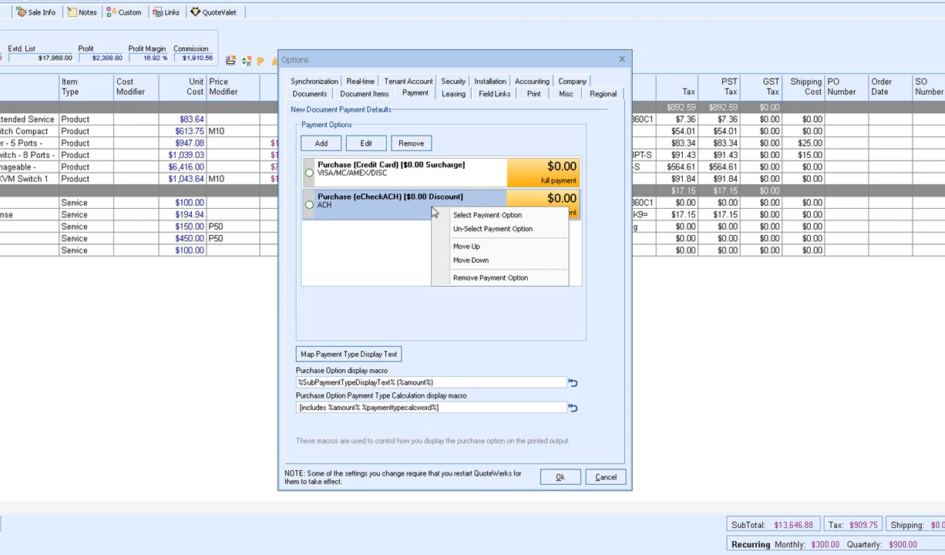
click(436, 215)
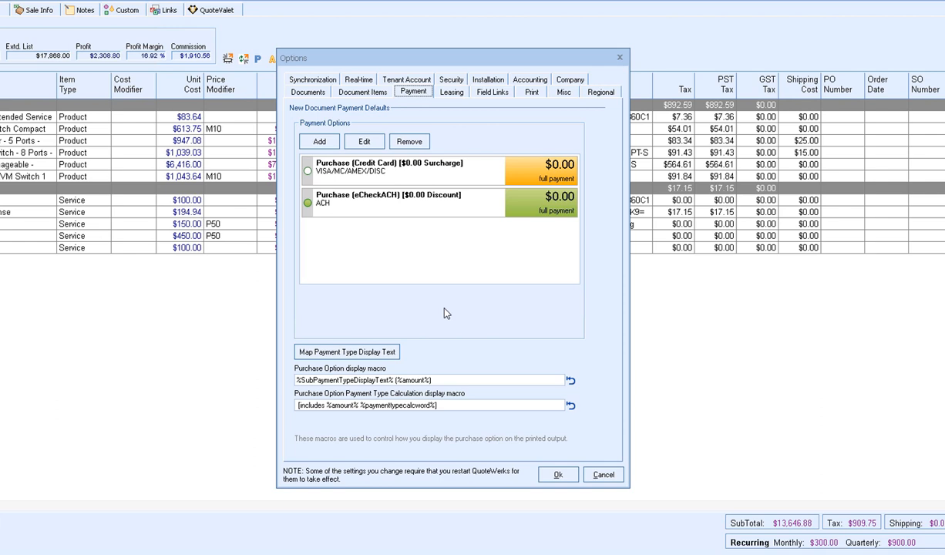
- Map the Check payment type's display text to 'Company Check'
click(381, 353)
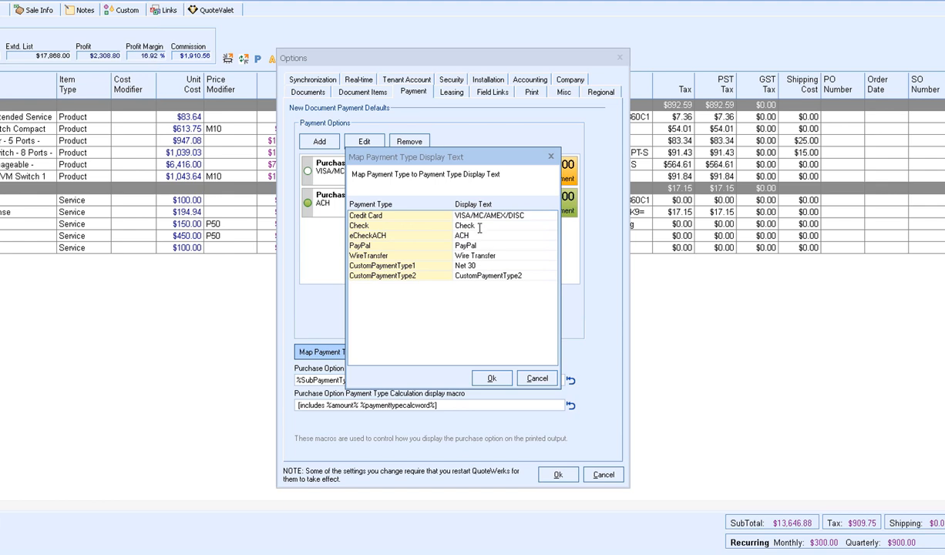
click(439, 226)
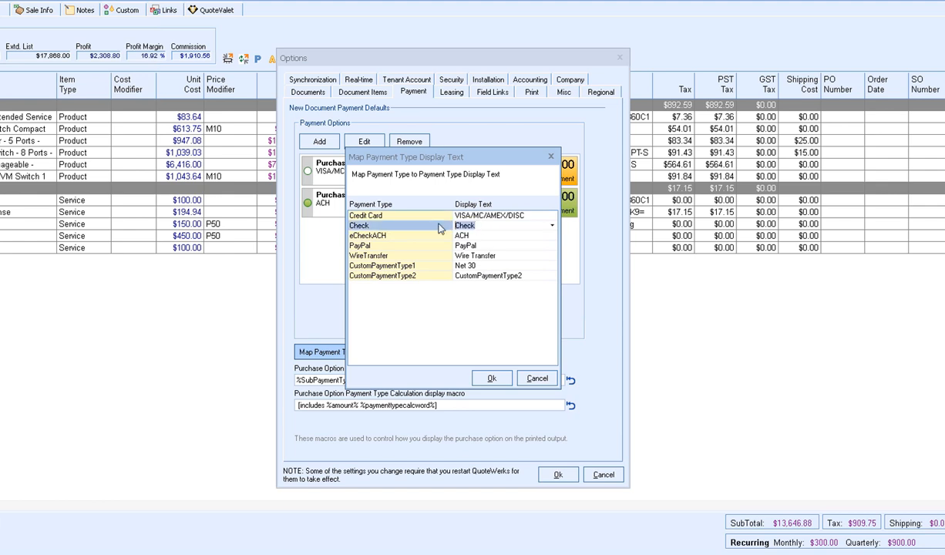
text(Company Check)
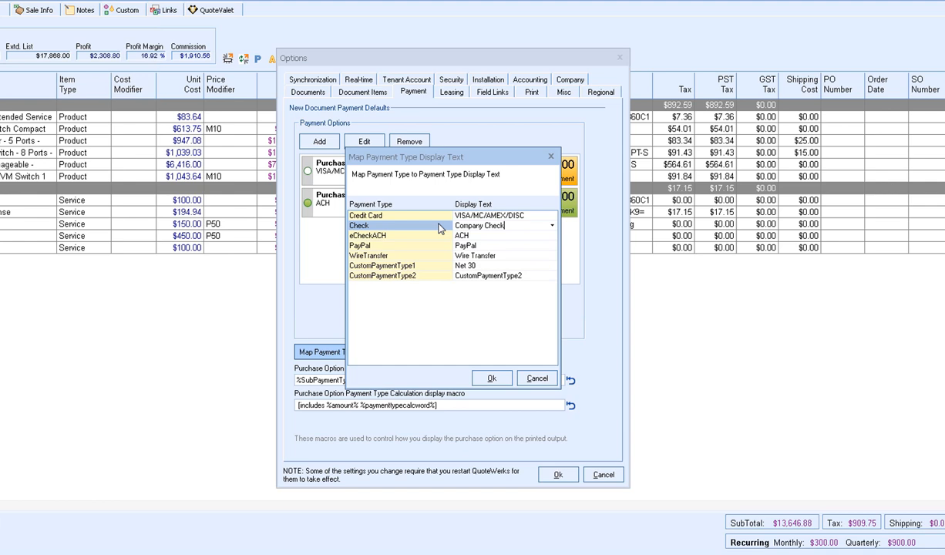
click(491, 377)
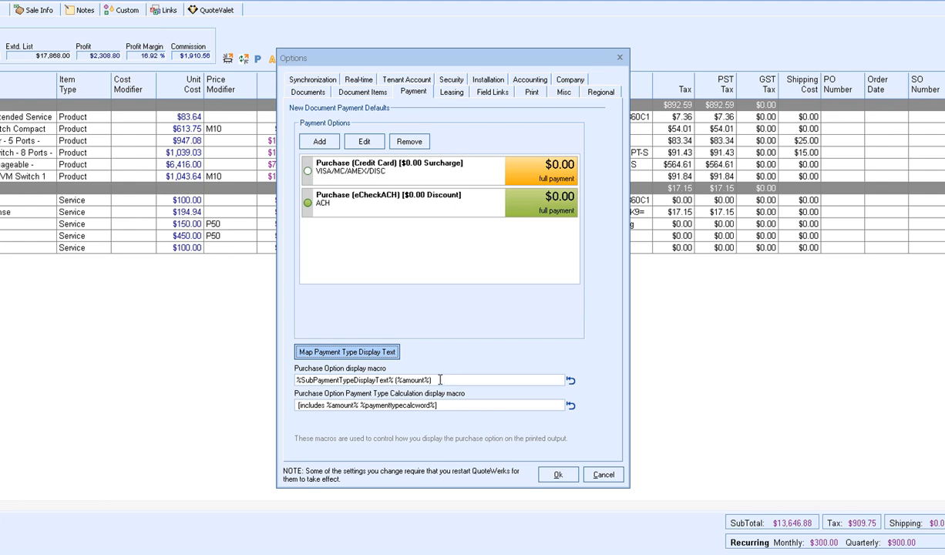
- Reset the Purchase Option display macro to its default wording and save the Options
drag(430, 379, 259, 375)
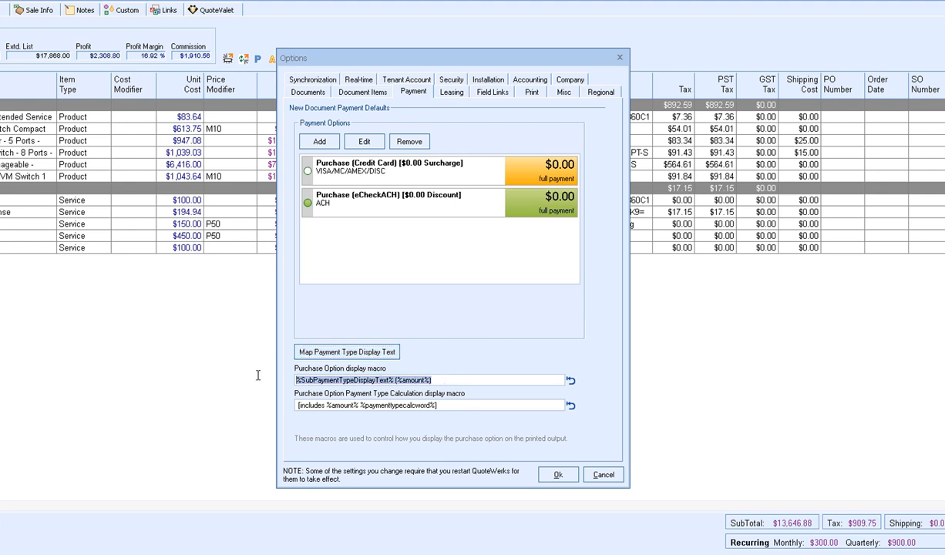
click(438, 380)
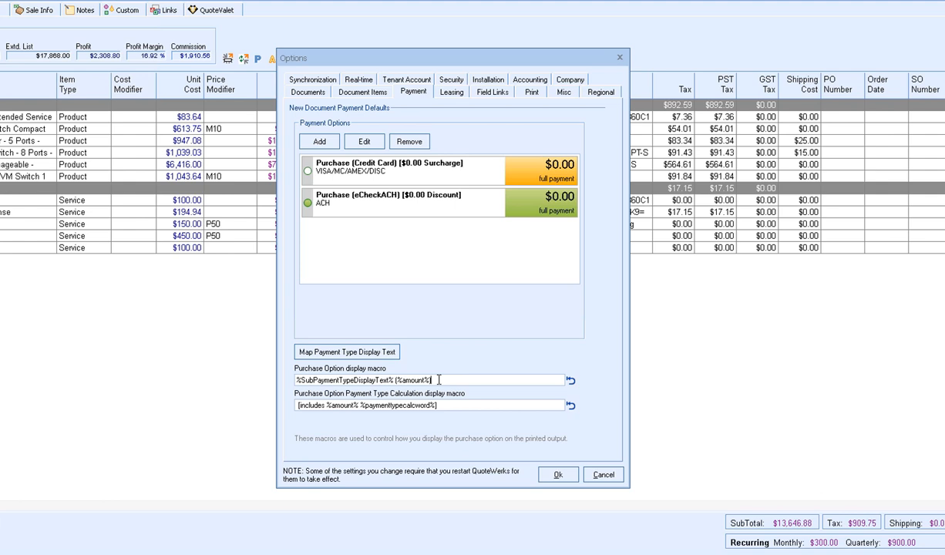
click(571, 383)
drag(522, 380, 267, 384)
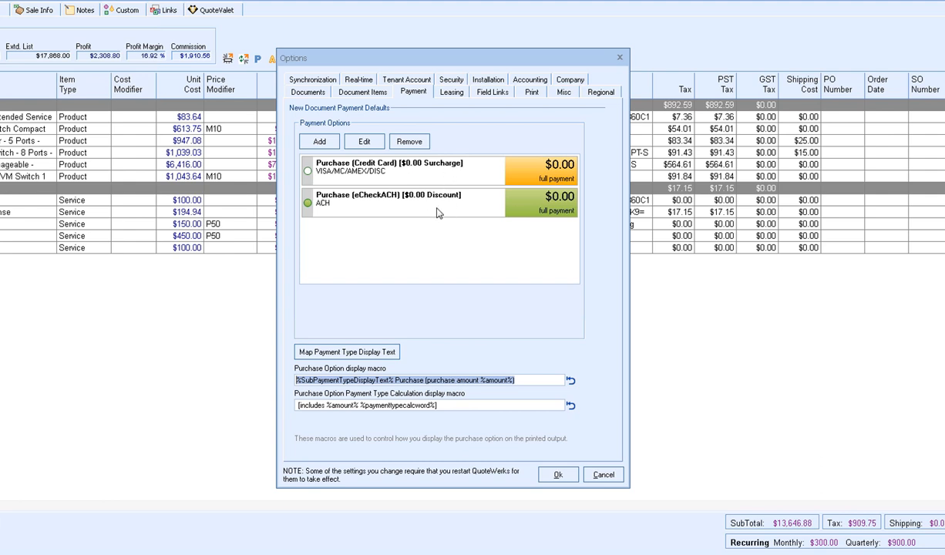
click(452, 405)
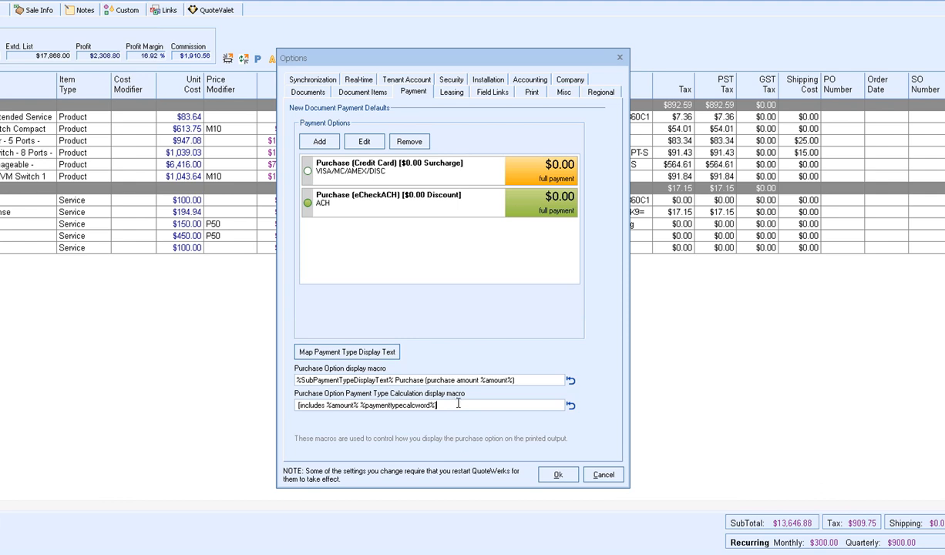
click(569, 480)
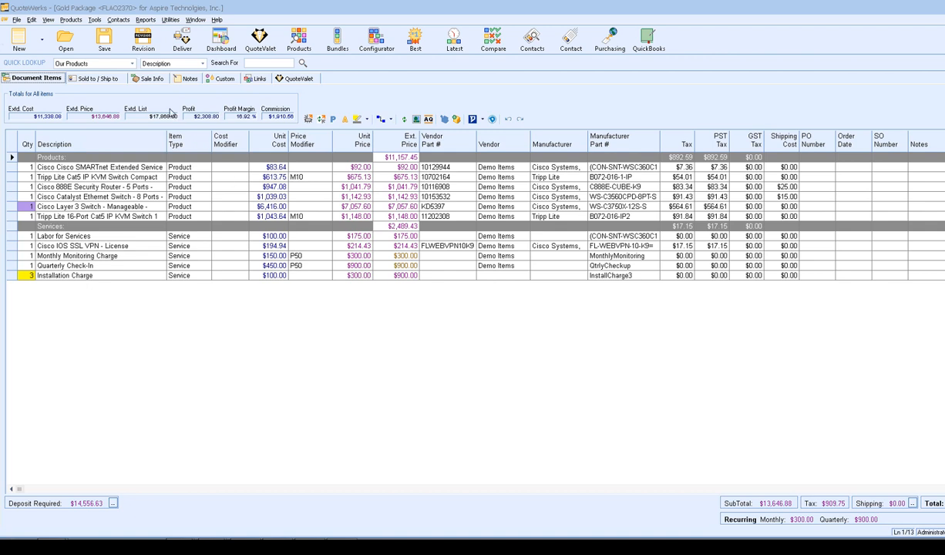
- Bring up QuoteValet Setup's Payment Processing page from the Tenant Account options
click(94, 20)
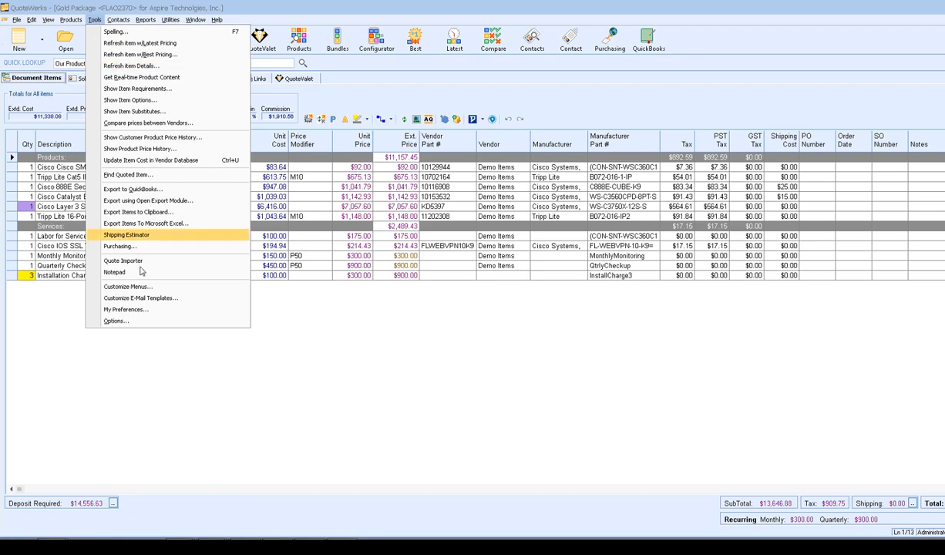
click(224, 322)
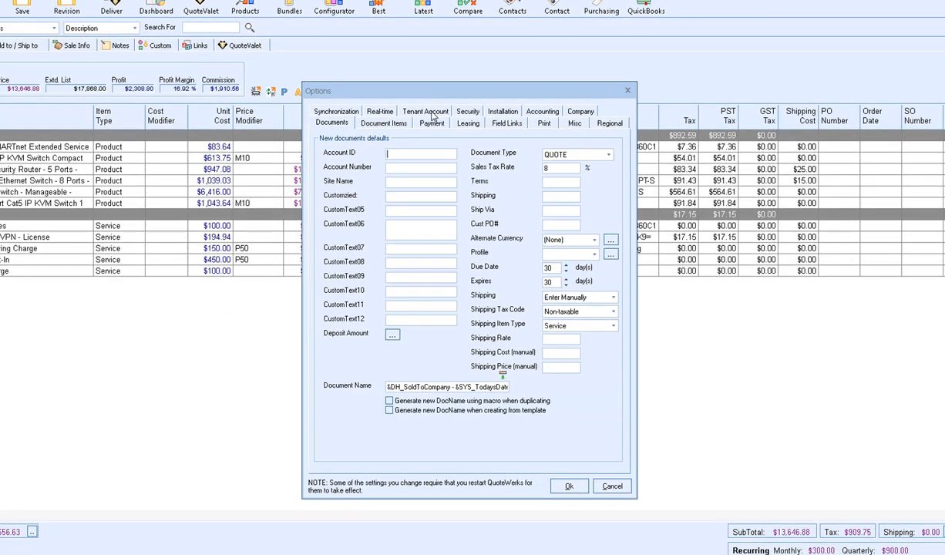
click(432, 113)
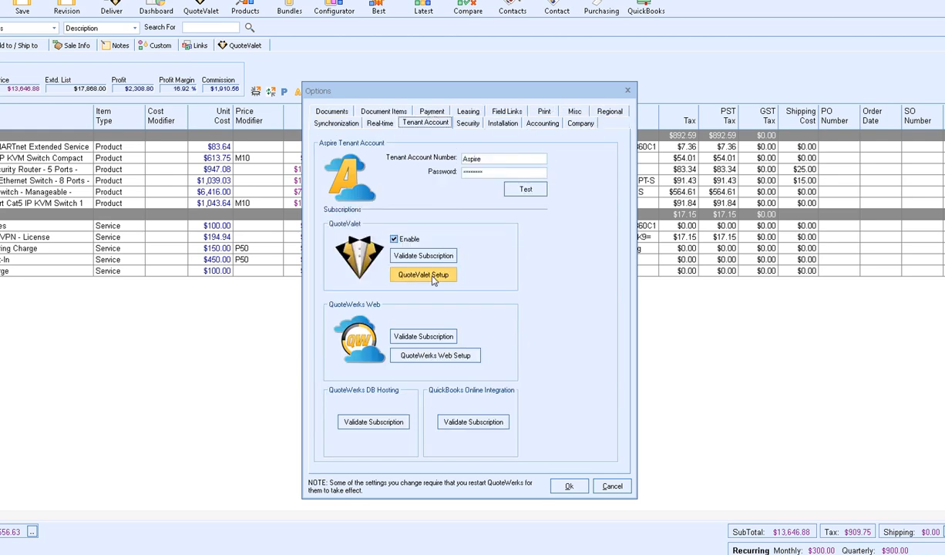
click(434, 281)
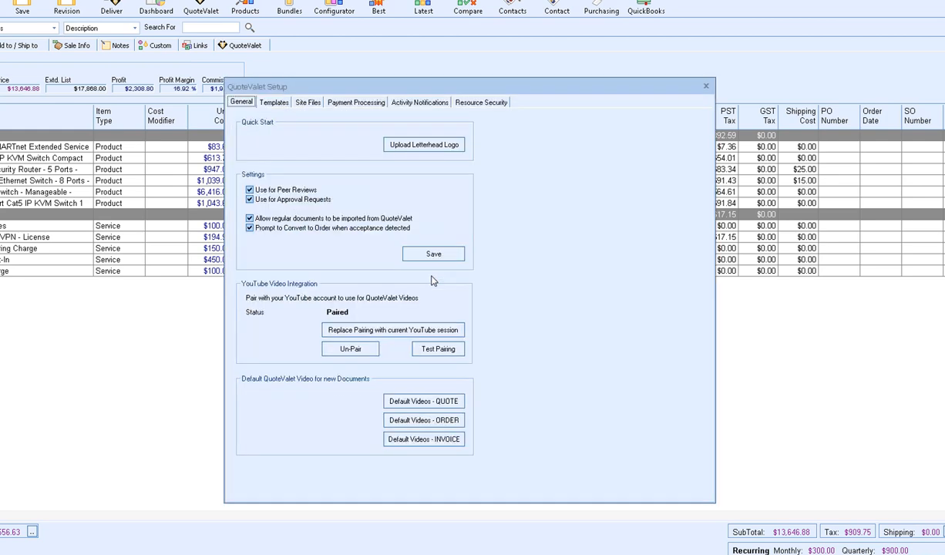
click(356, 104)
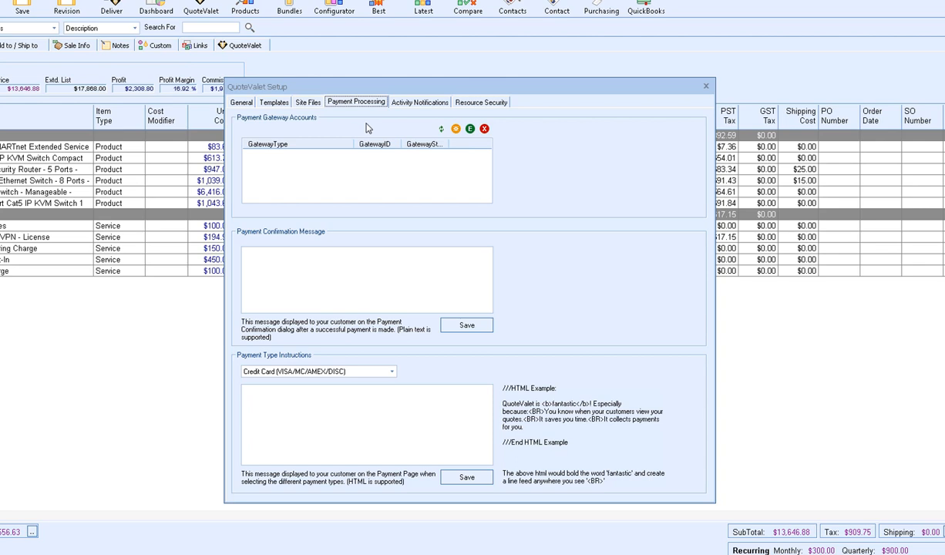
- Add and save a Merchant Account - Credit Card gateway using AmericanPaymentSolutions
click(456, 130)
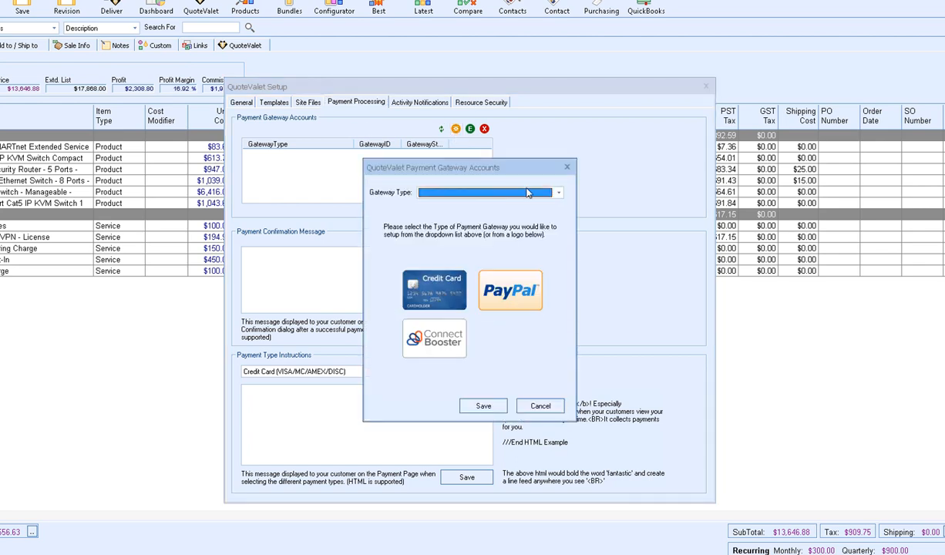
click(559, 193)
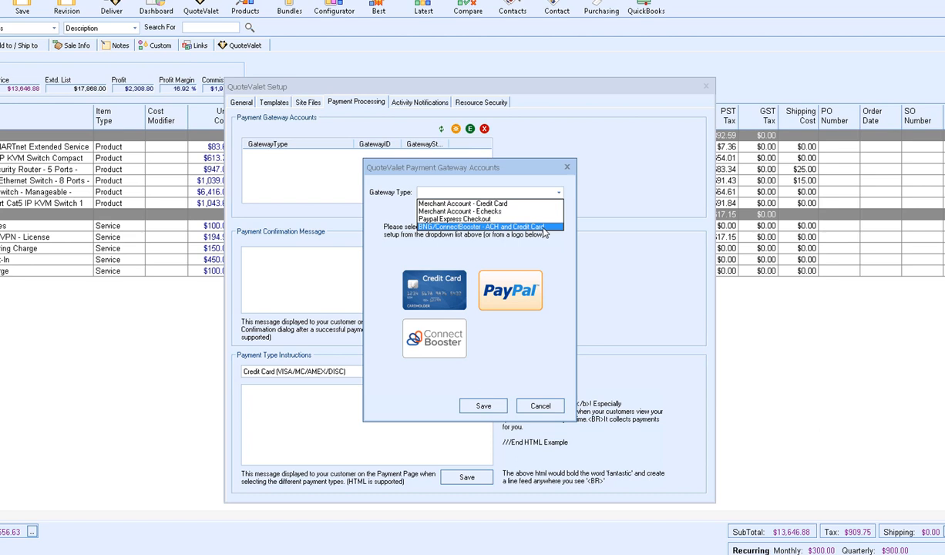
click(508, 205)
click(559, 276)
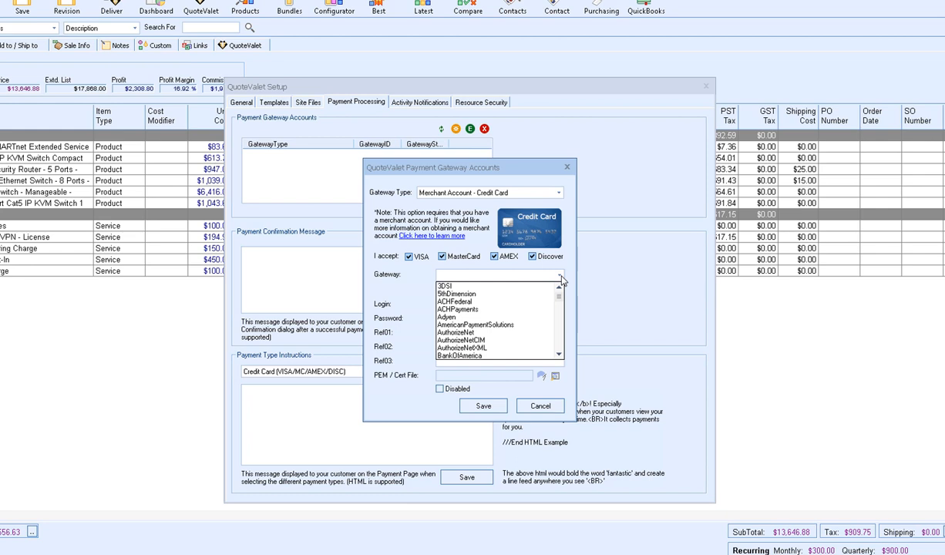
click(529, 331)
click(451, 304)
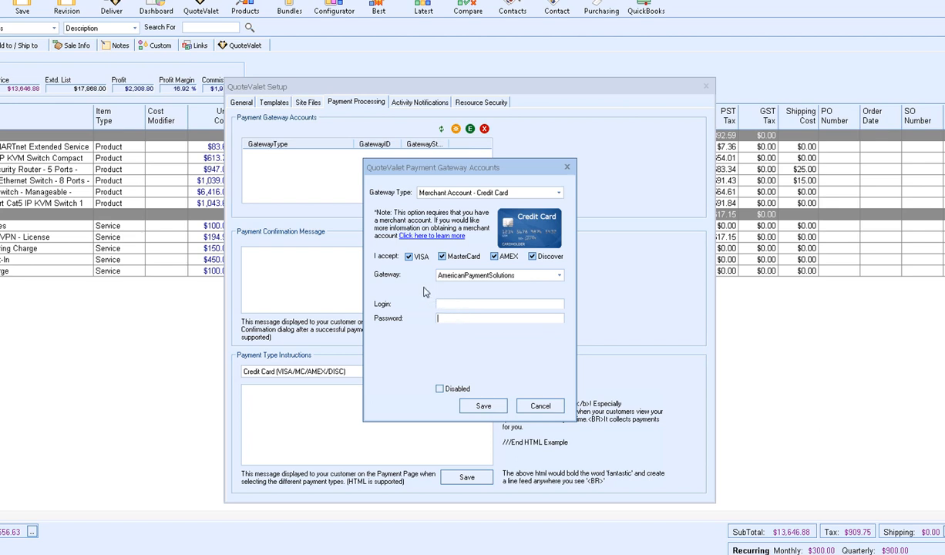
click(469, 407)
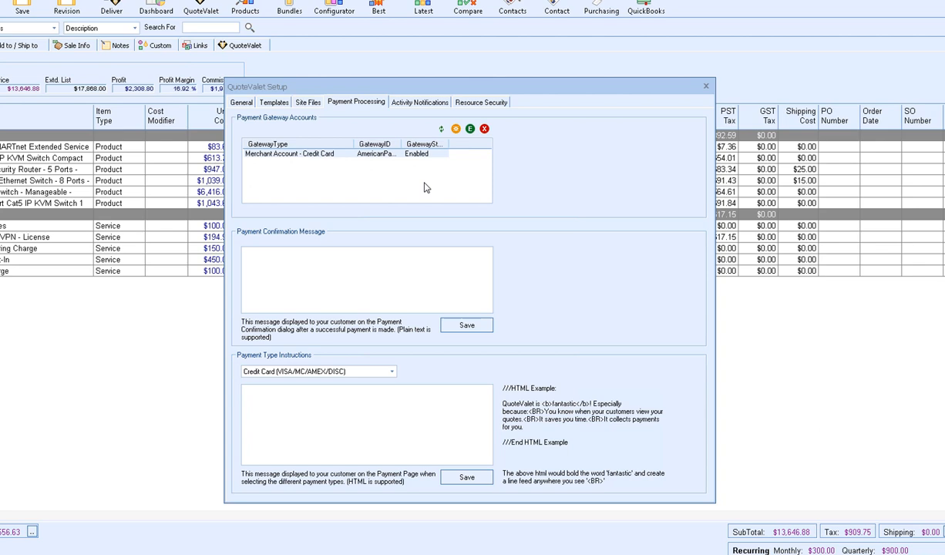
- Add and save a Merchant Account - Echecks gateway using ACHFederal
click(456, 130)
click(491, 192)
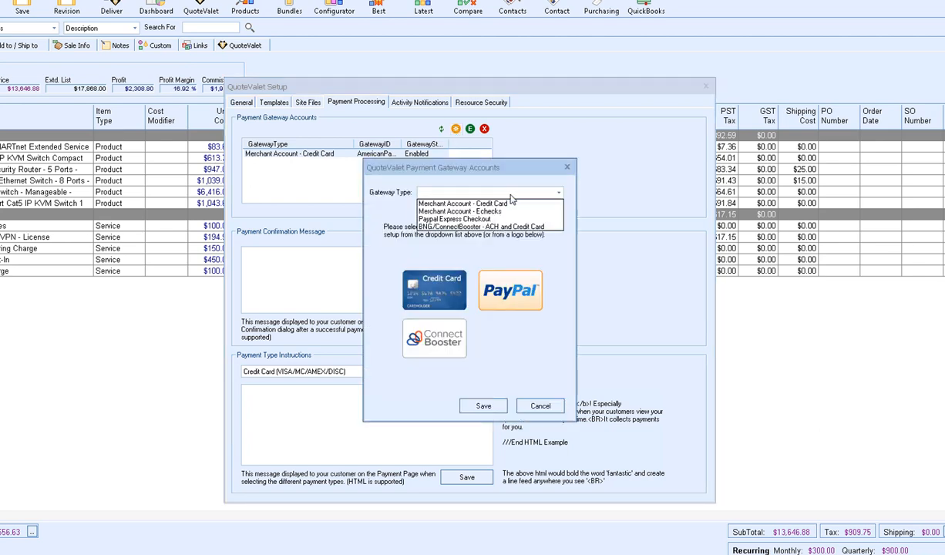
click(526, 212)
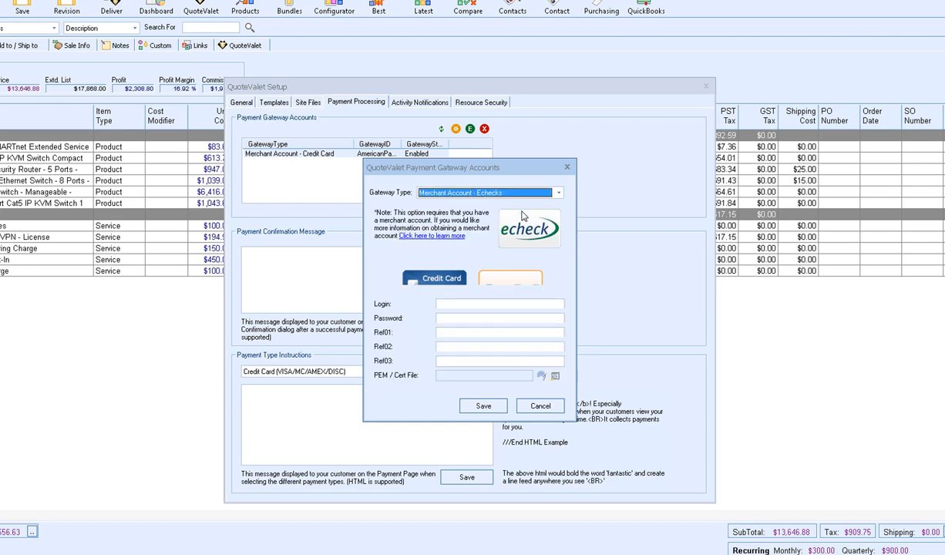
click(560, 276)
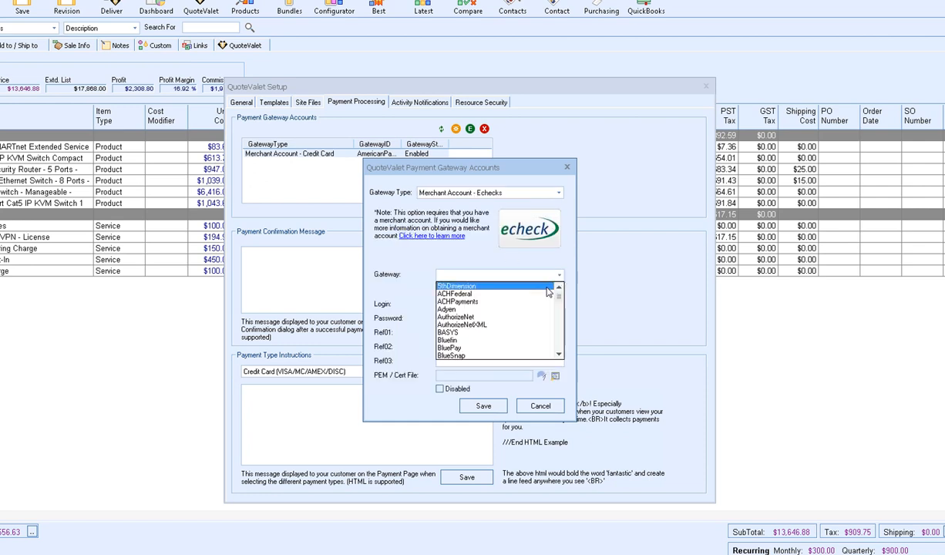
click(519, 296)
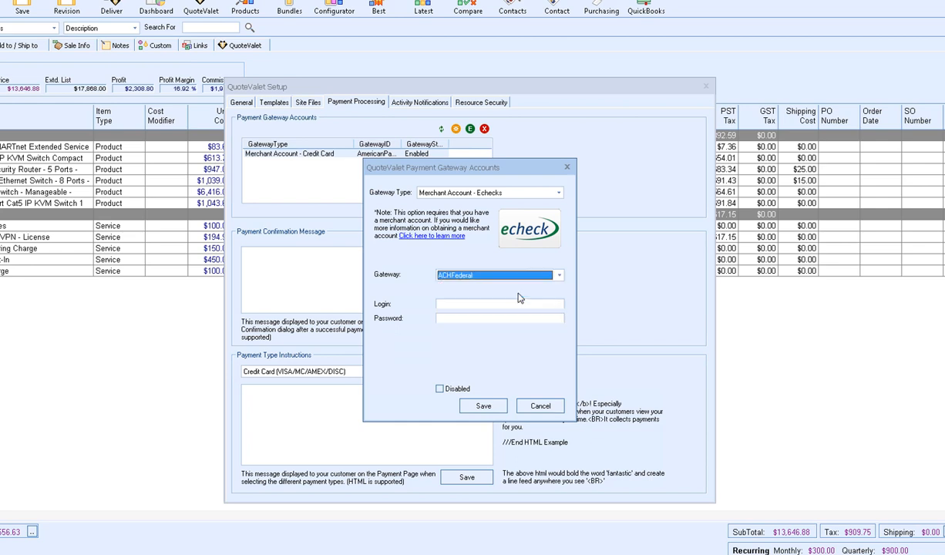
click(485, 405)
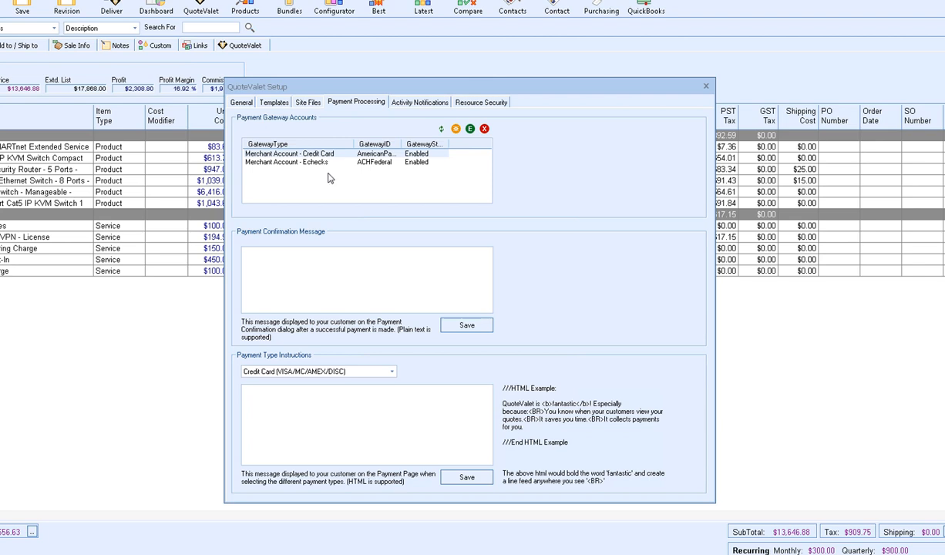
- Cancel a further gateway addition, close QuoteValet Setup, and save the Options
click(456, 131)
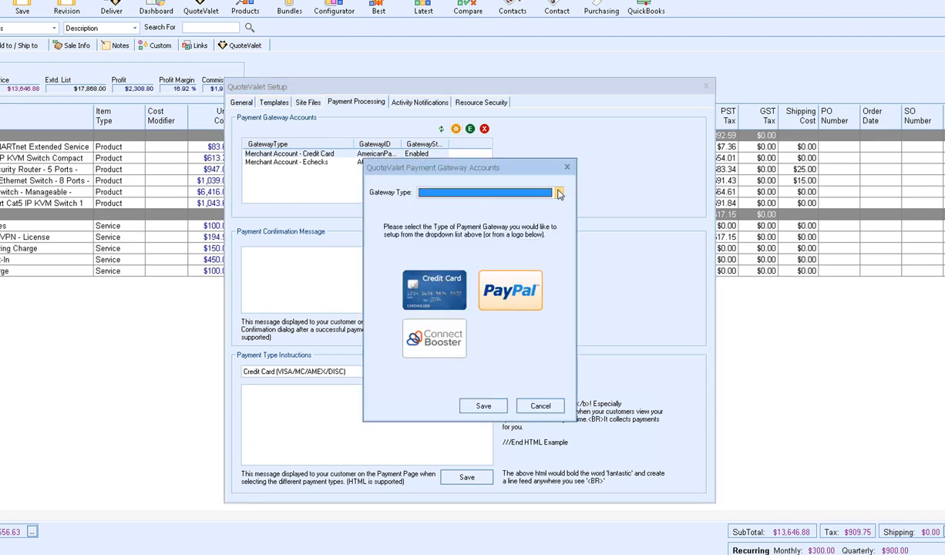
click(557, 194)
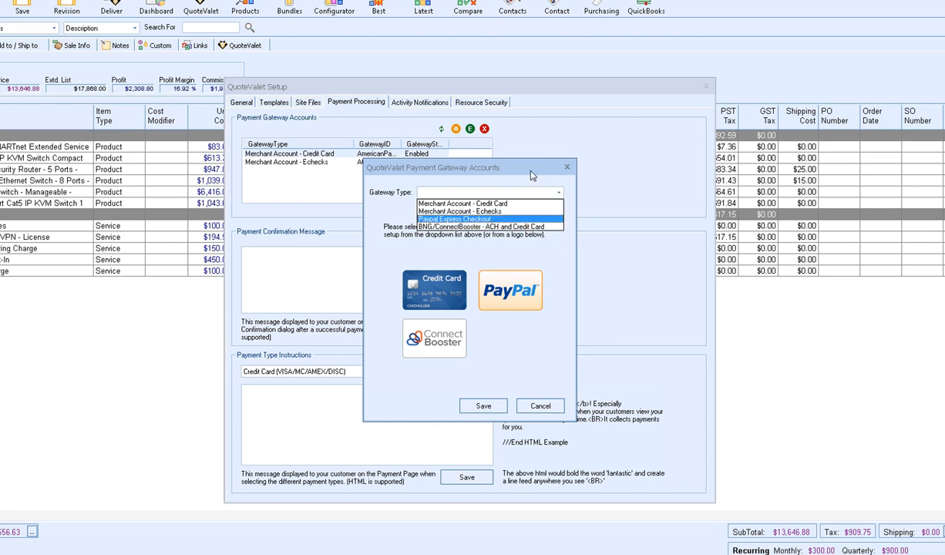
click(530, 176)
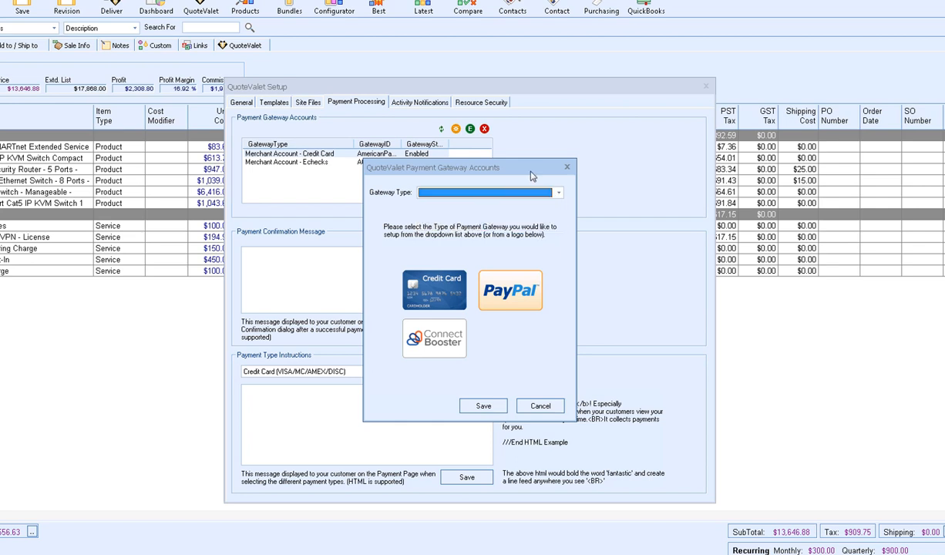
click(541, 405)
click(705, 86)
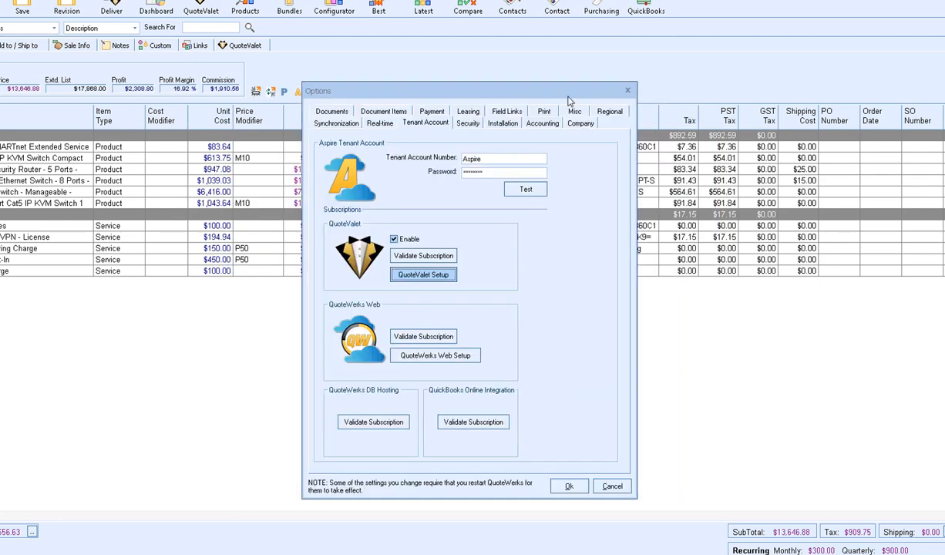
click(568, 485)
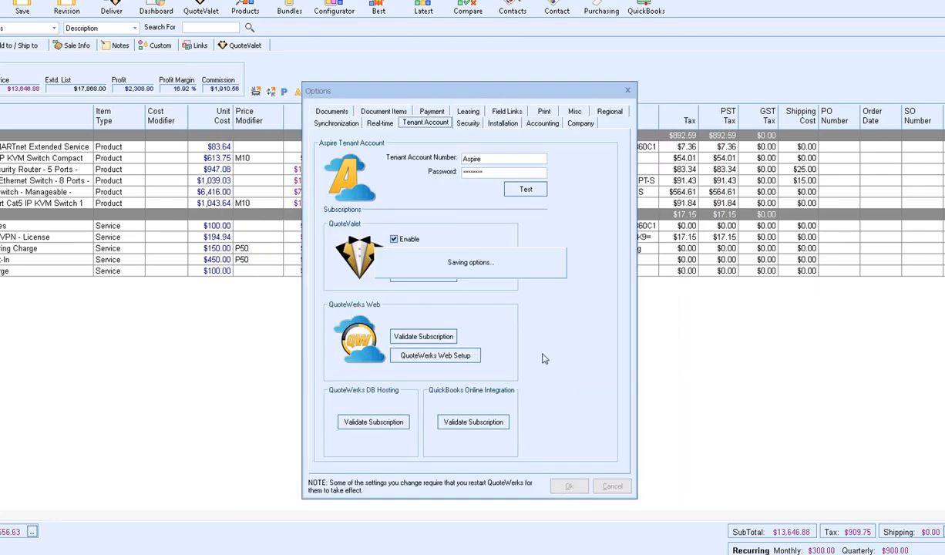